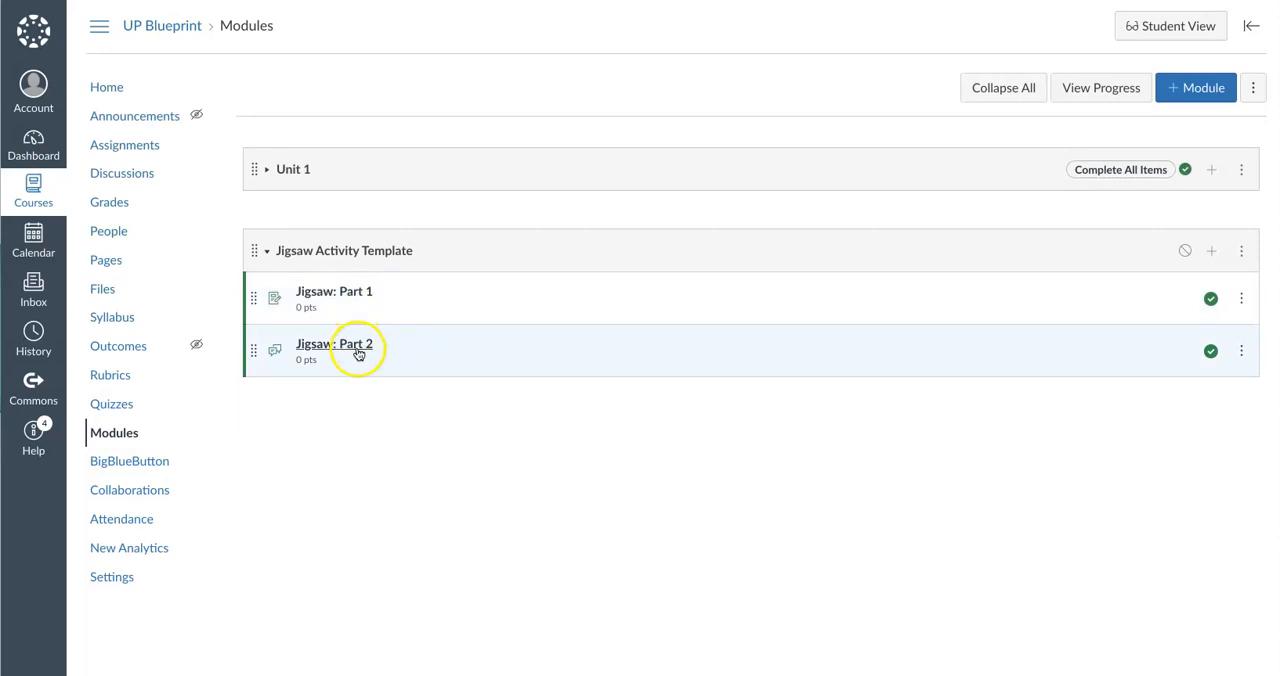
Open the Jigsaw: Part 1 assignment and review its unit question, activity overview and goal, and timeline sections
click(346, 294)
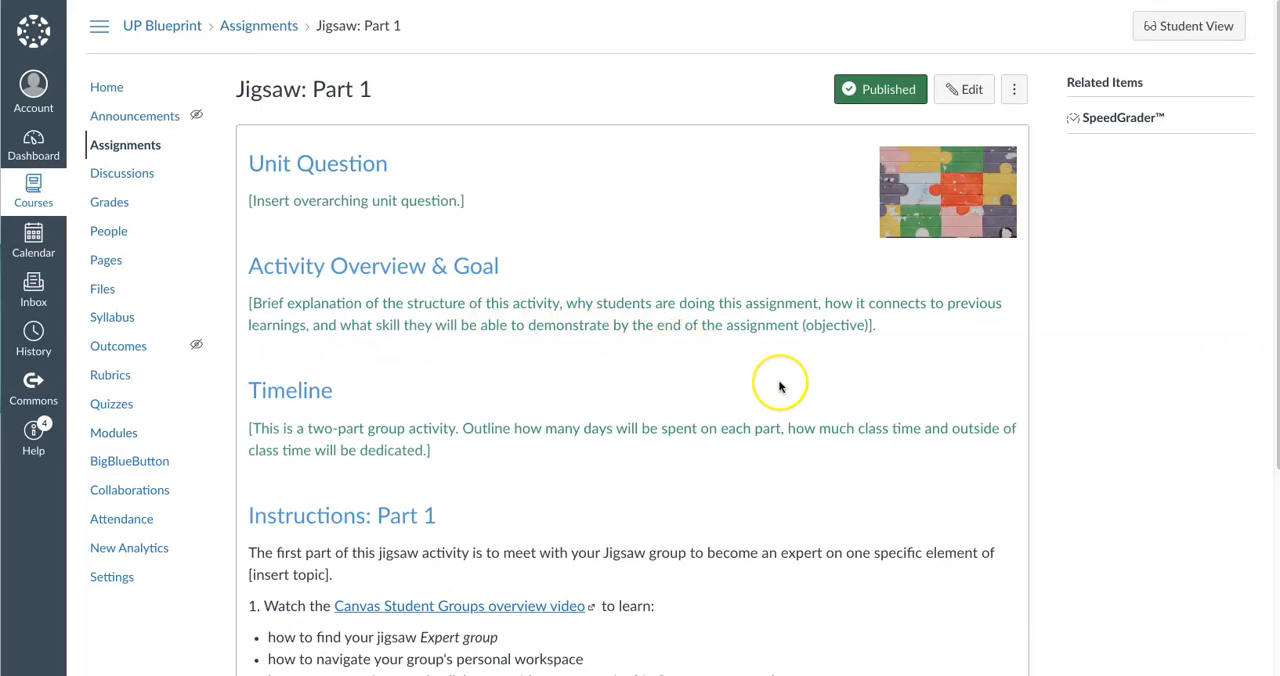
scroll(780, 387, down, 2)
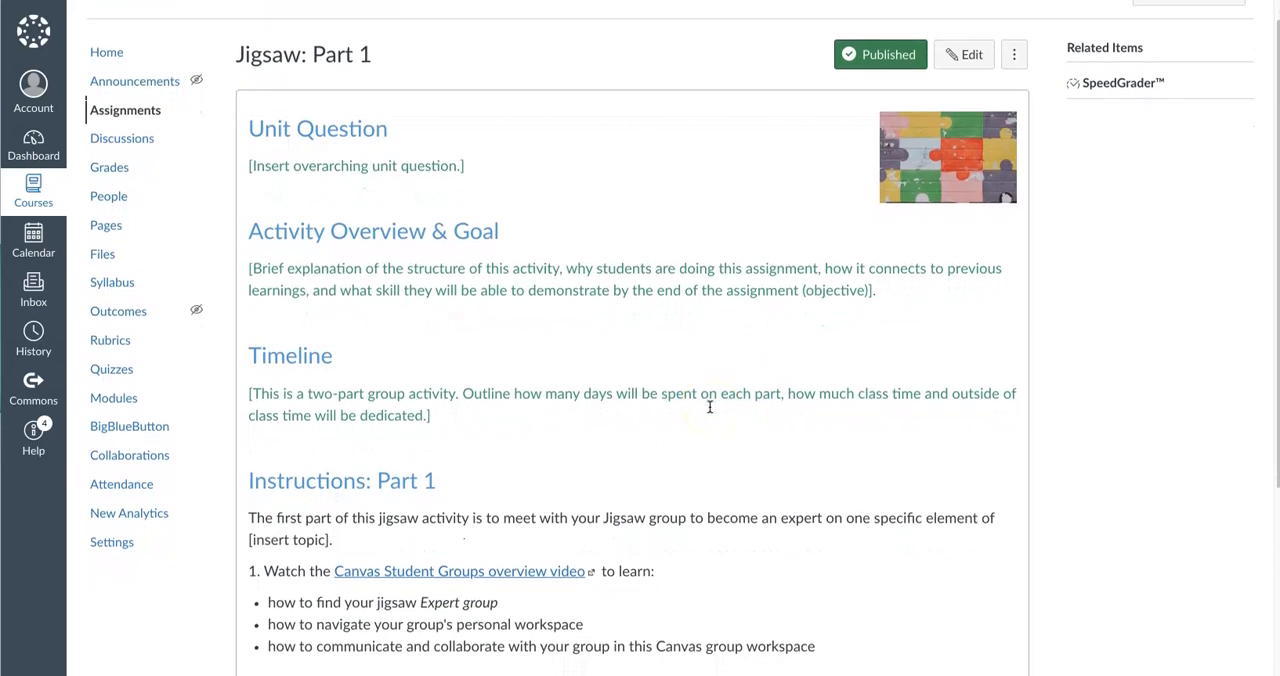
scroll(710, 410, down, 1)
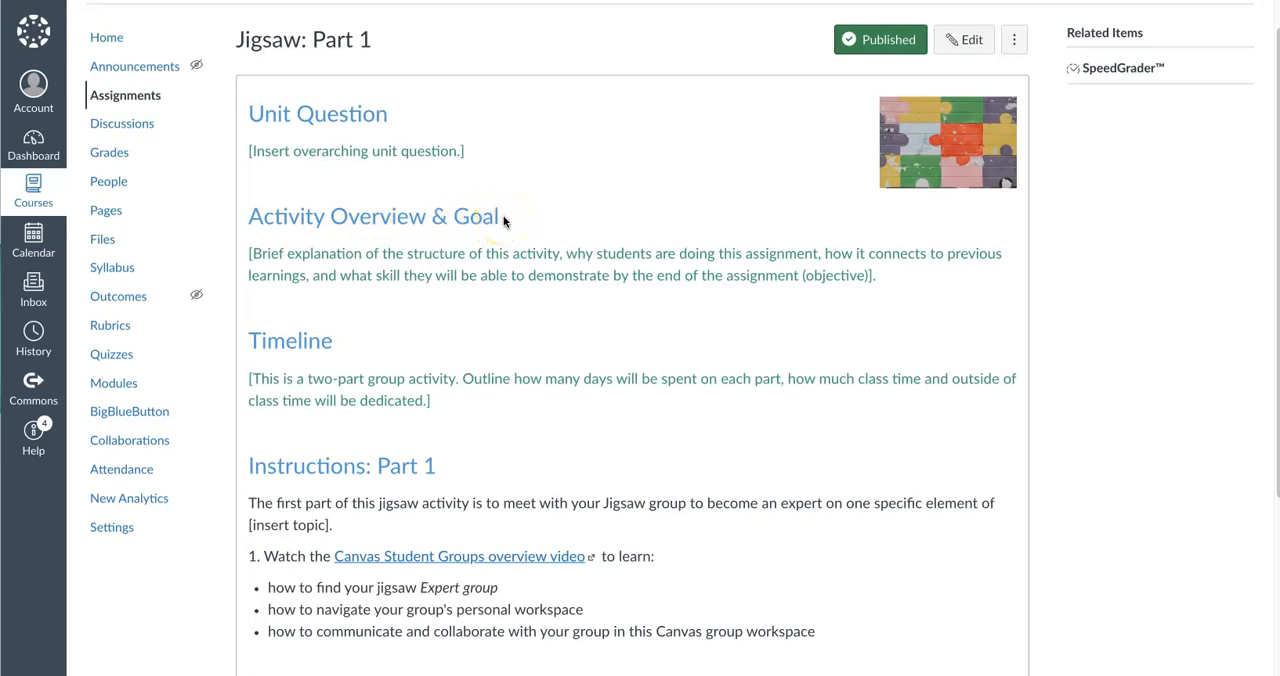
scroll(503, 221, down, 1)
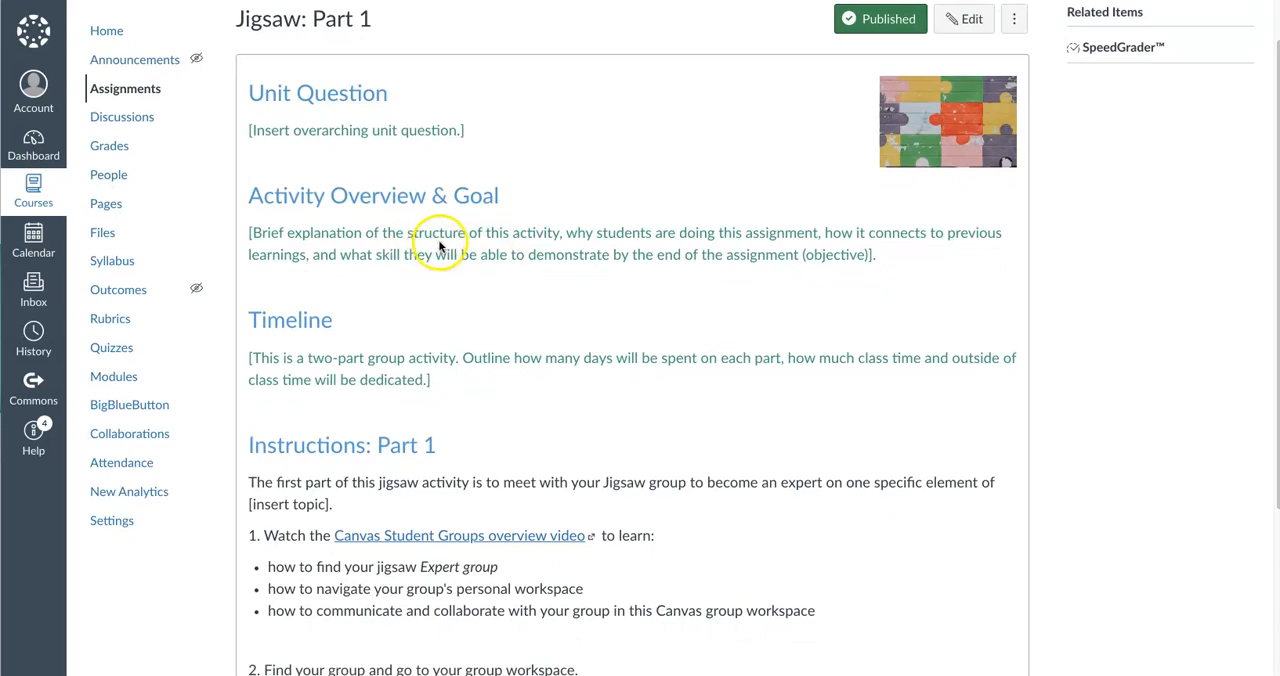
scroll(439, 245, down, 1)
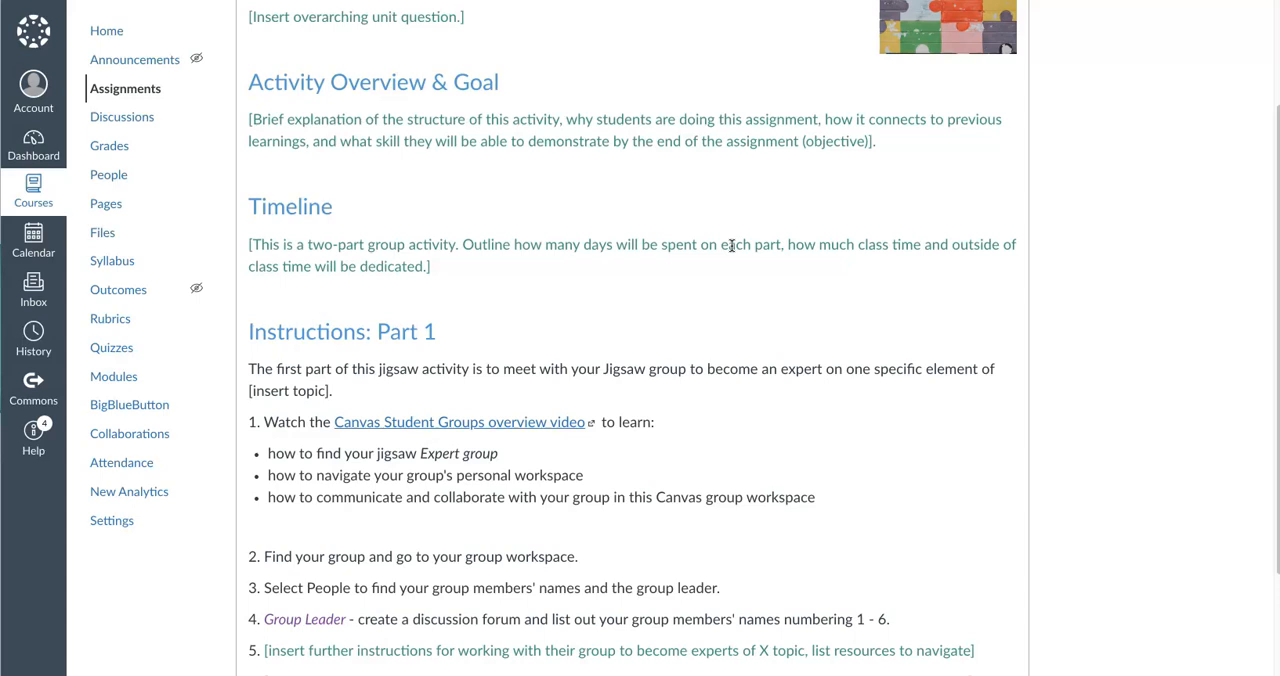
scroll(732, 245, down, 1)
click(470, 262)
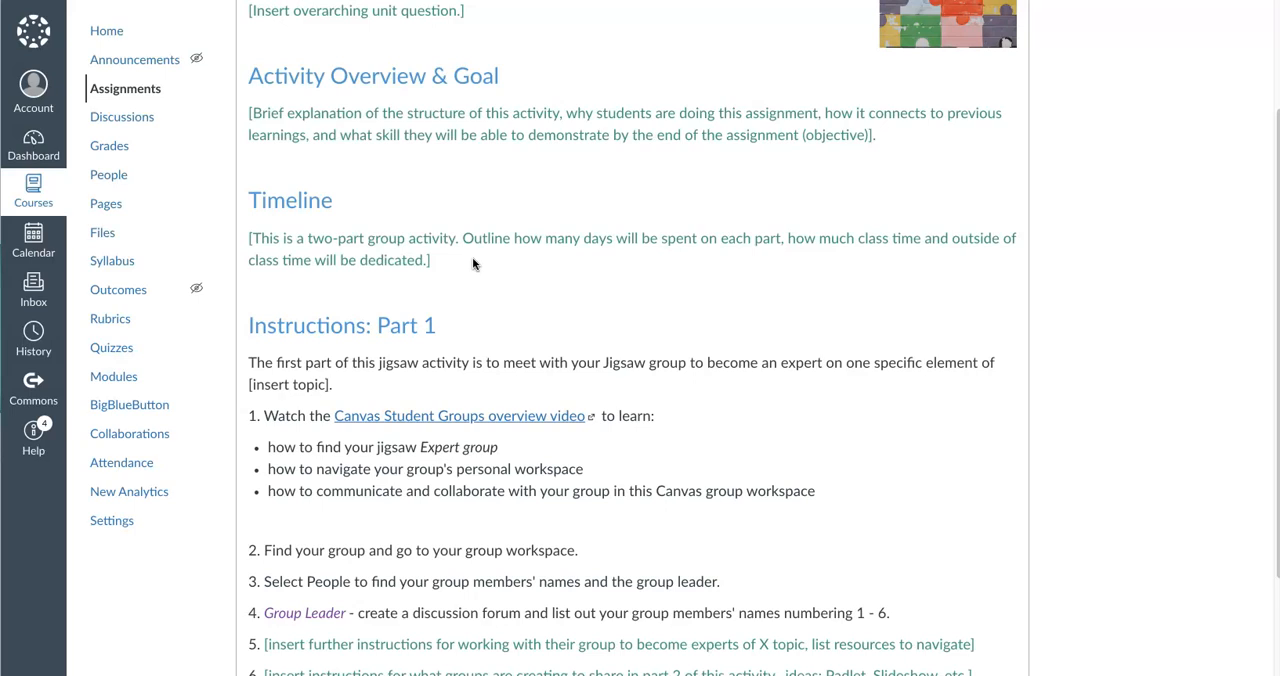
scroll(473, 263, down, 1)
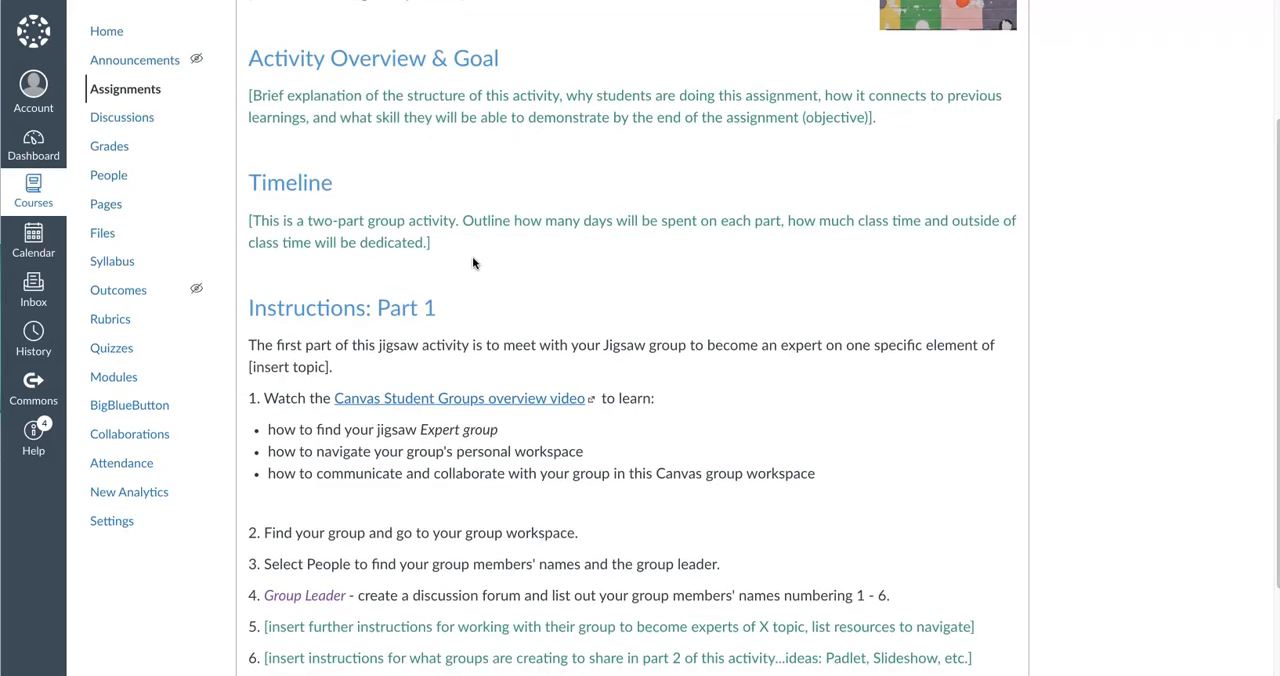
scroll(473, 263, down, 3)
click(544, 220)
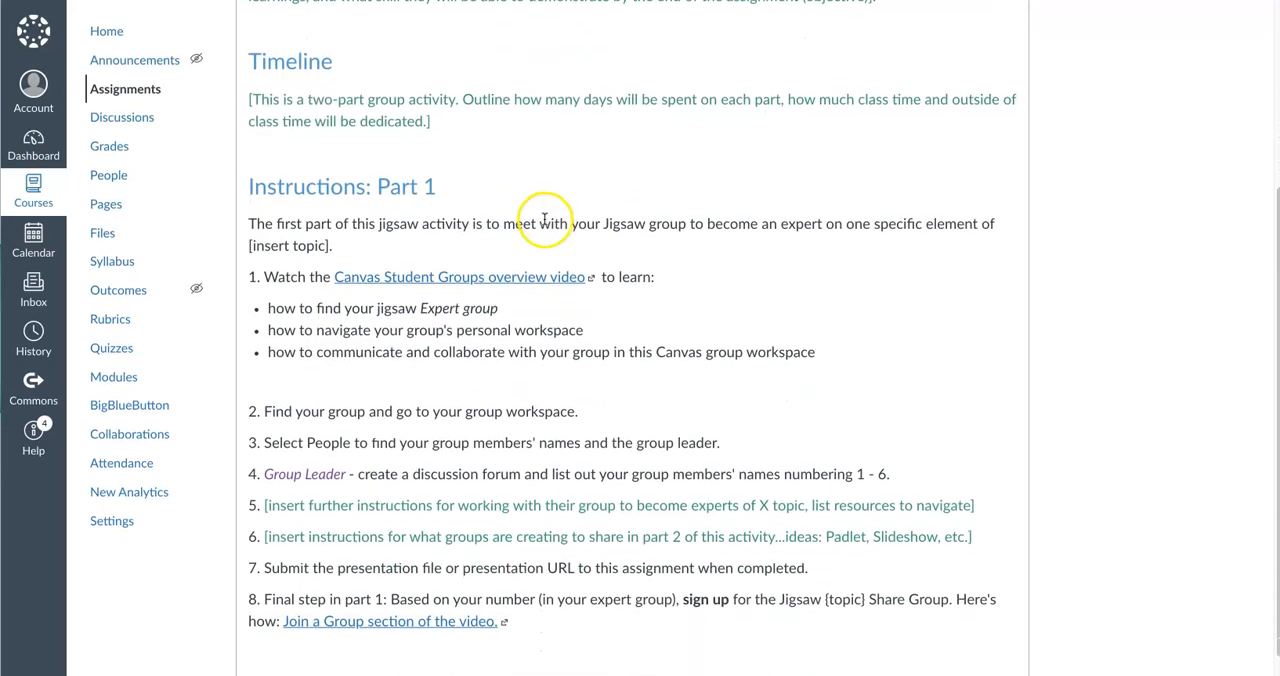
Read the Part 1 instructions and expectations, highlighting the "1 - 6." member numbering in the group leader item
scroll(677, 266, down, 1)
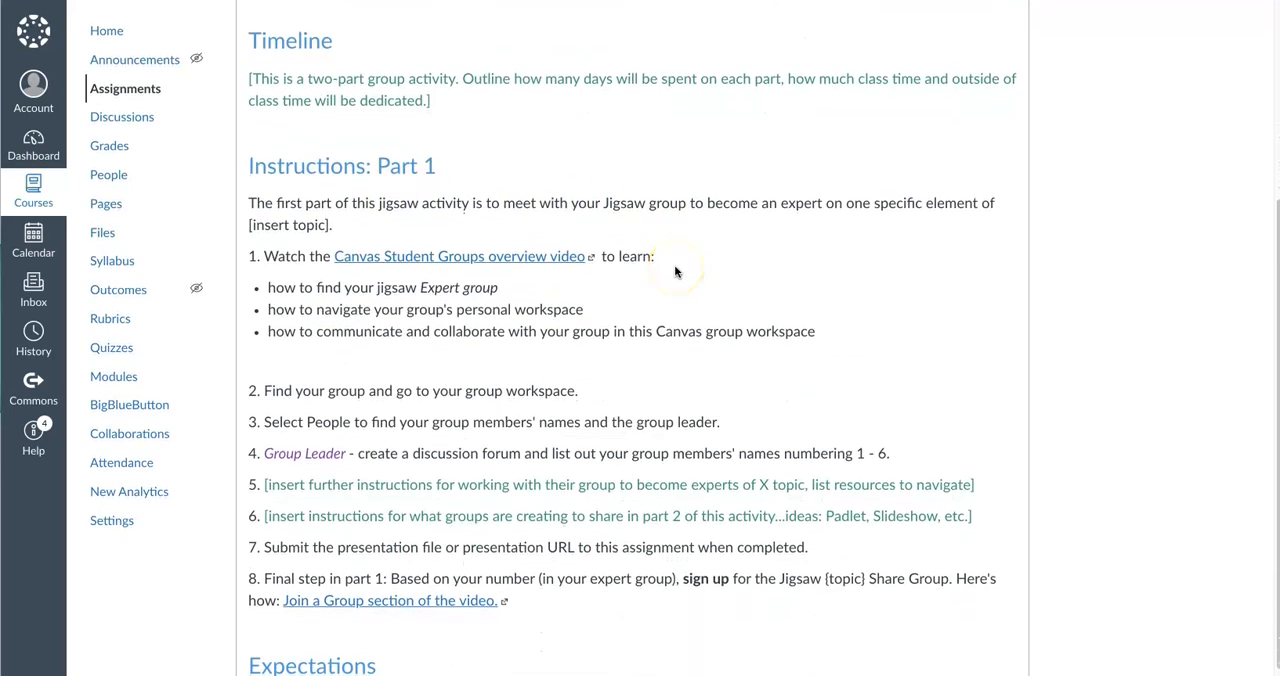
scroll(675, 271, down, 1)
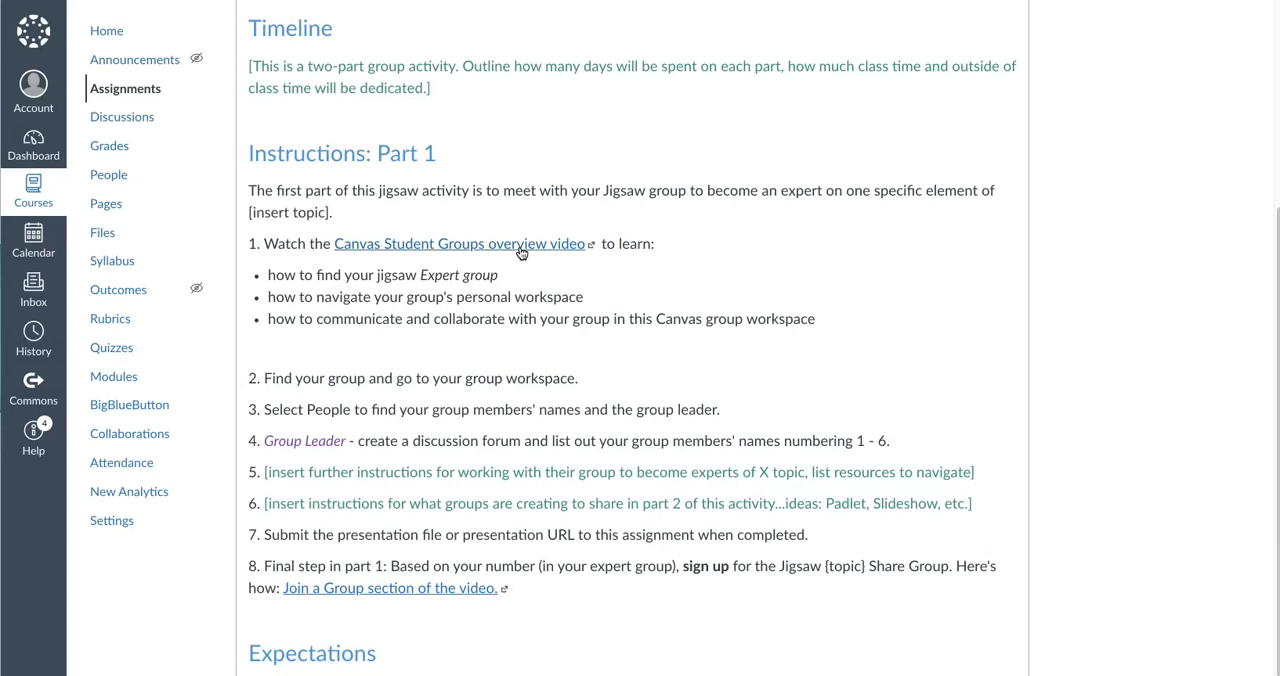
scroll(400, 265, down, 1)
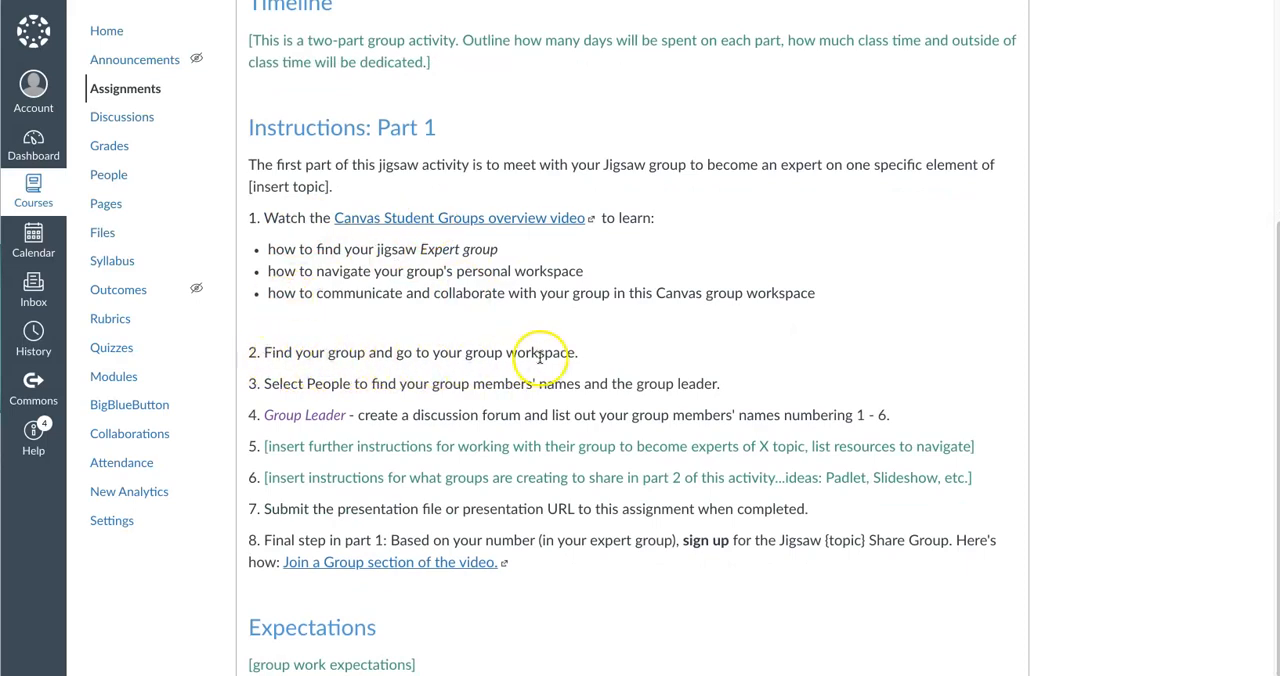
scroll(540, 358, down, 3)
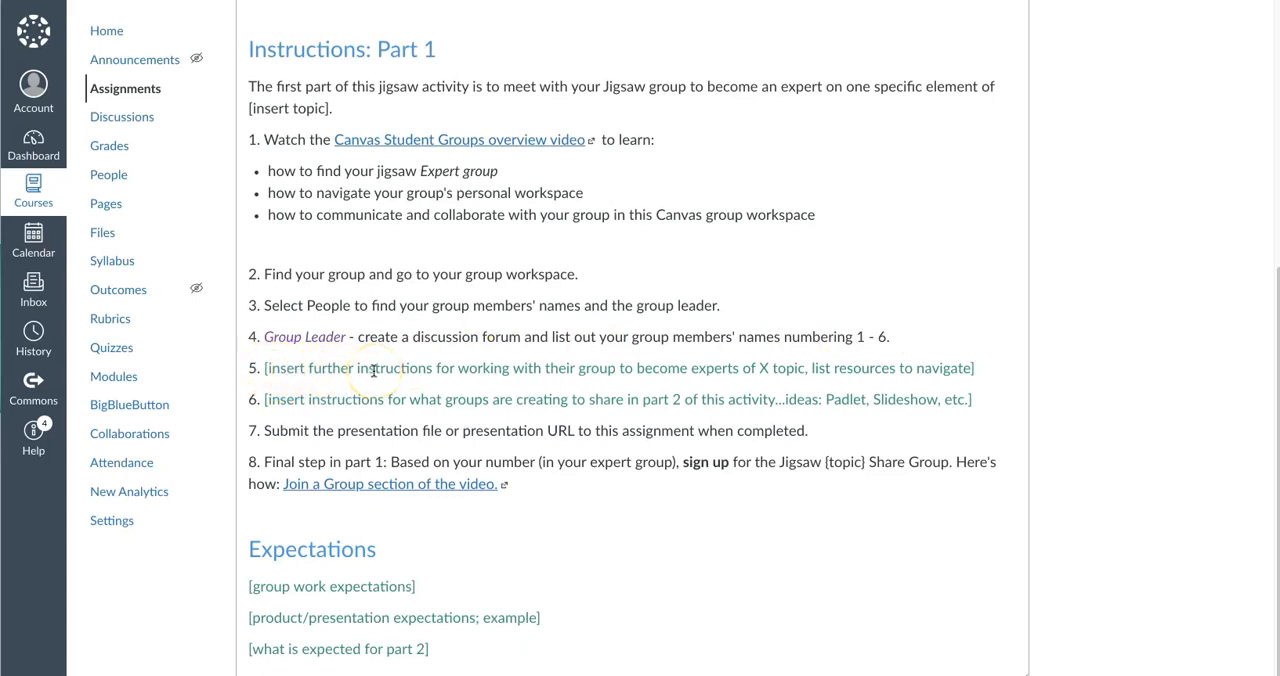
scroll(381, 403, down, 1)
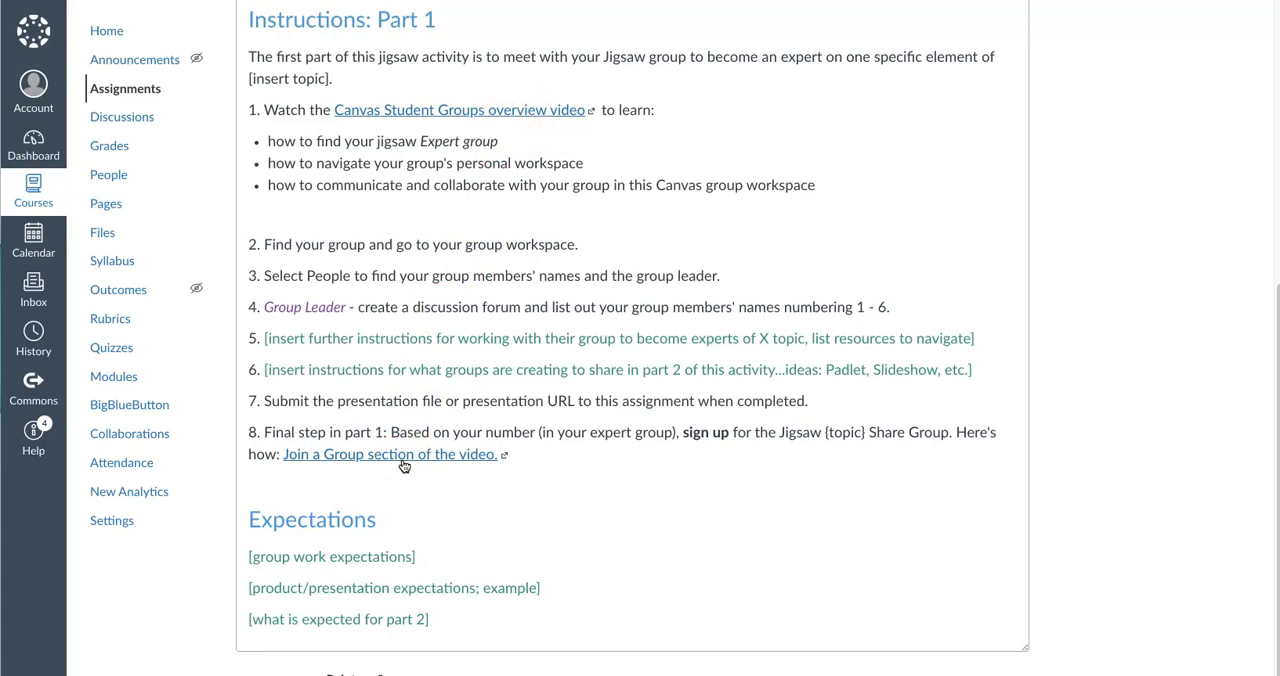
drag(856, 307, 893, 310)
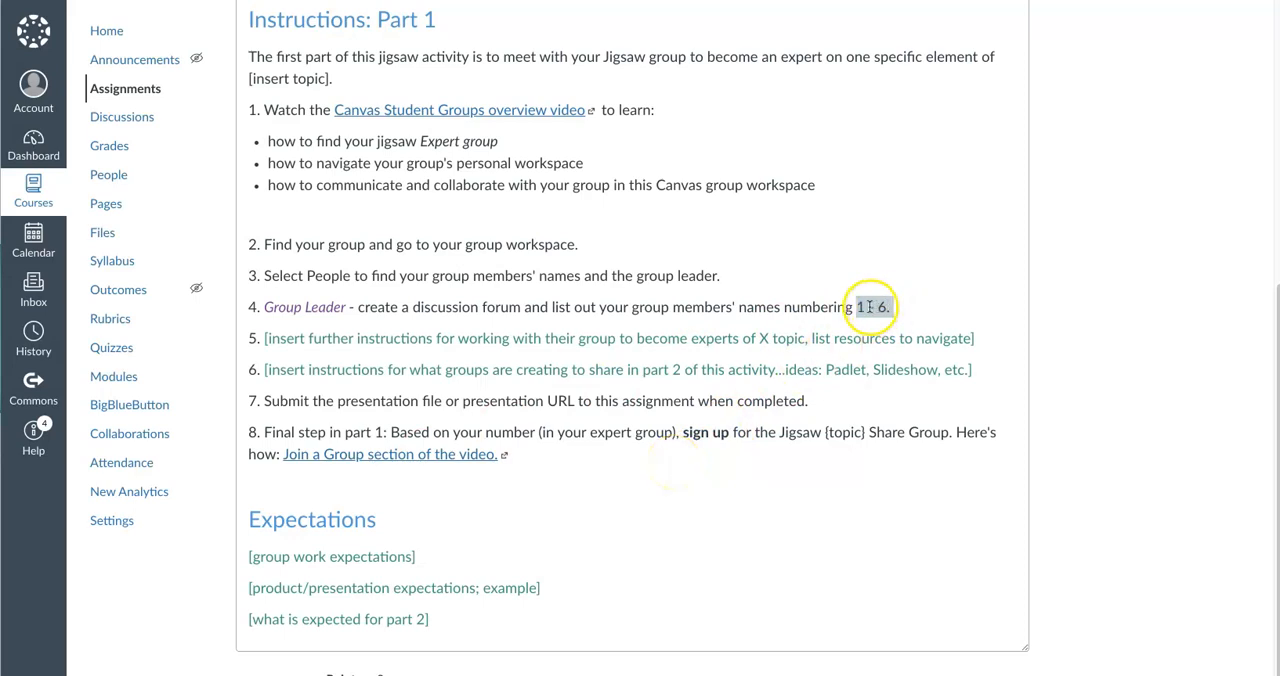
click(720, 438)
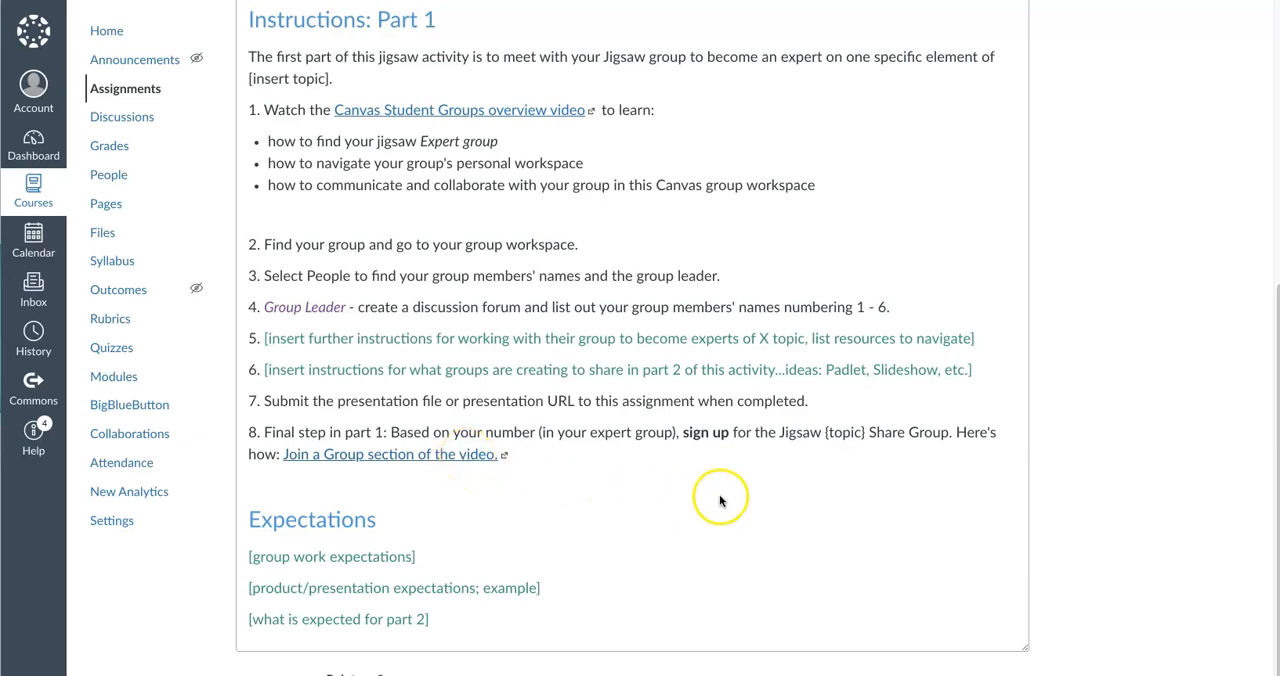
scroll(717, 500, up, 1)
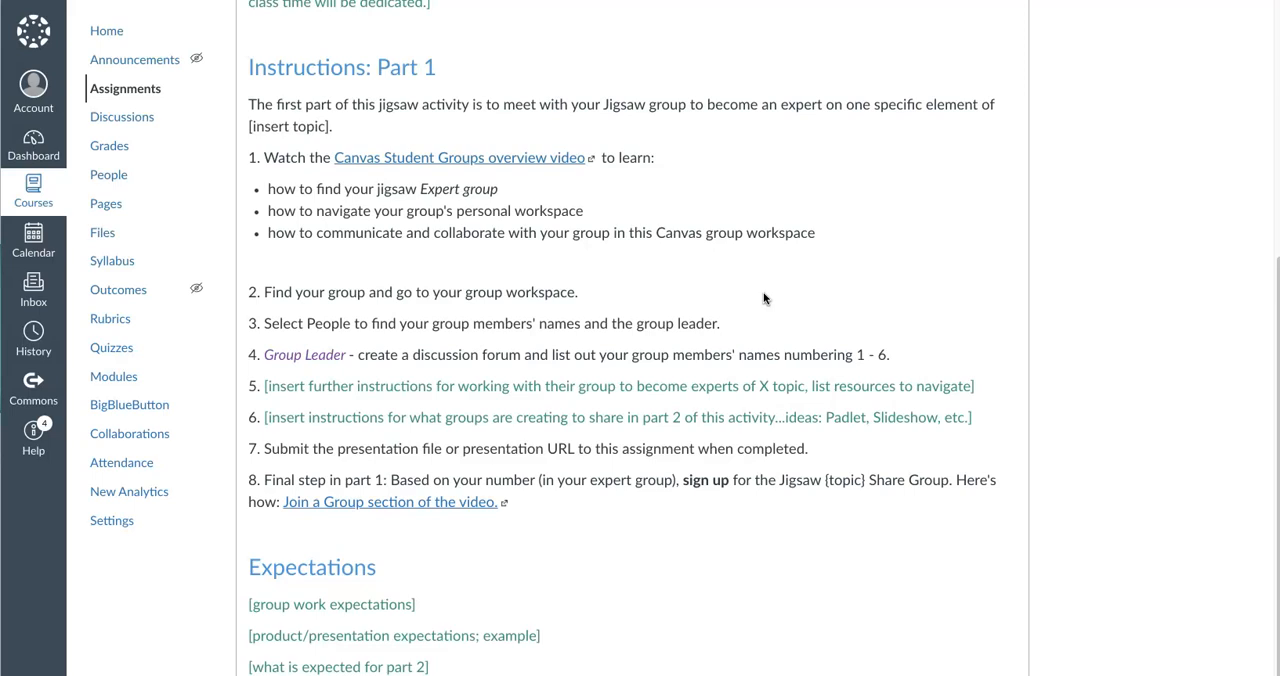
scroll(660, 470, down, 4)
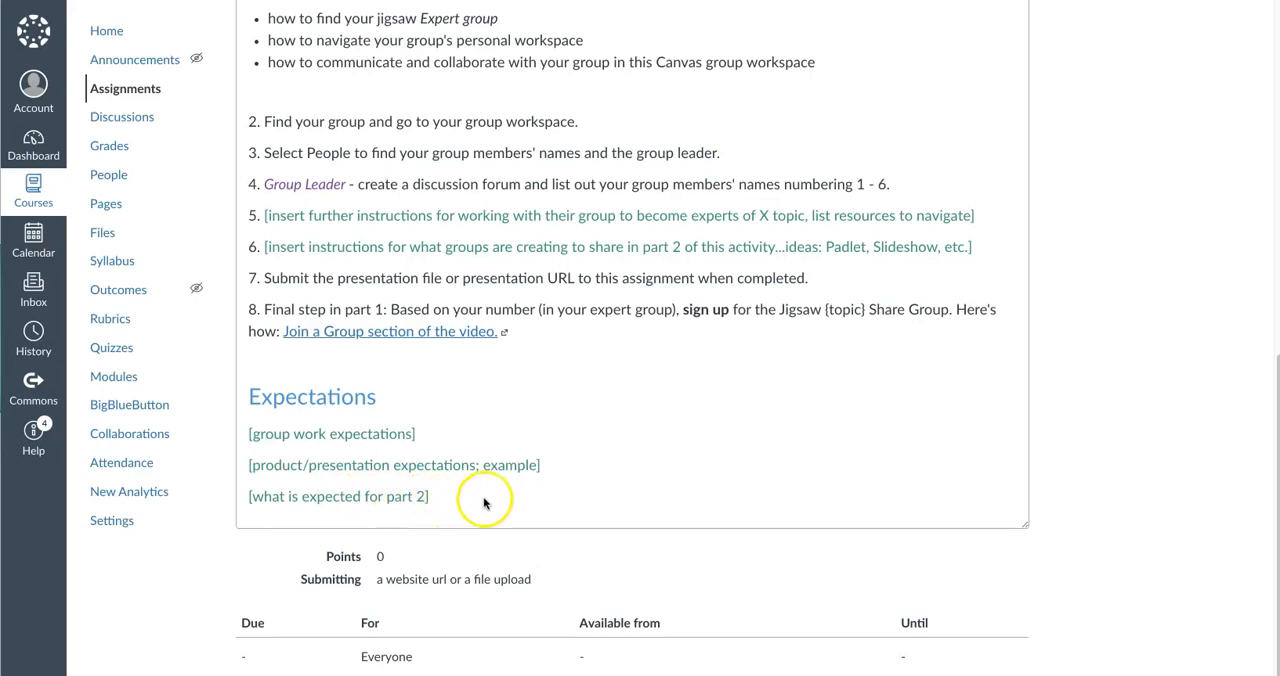
Return to the course modules, open the Jigsaw: Part 2 discussion, and review its share groups, timeline, instructions and expectations
scroll(490, 502, up, 10)
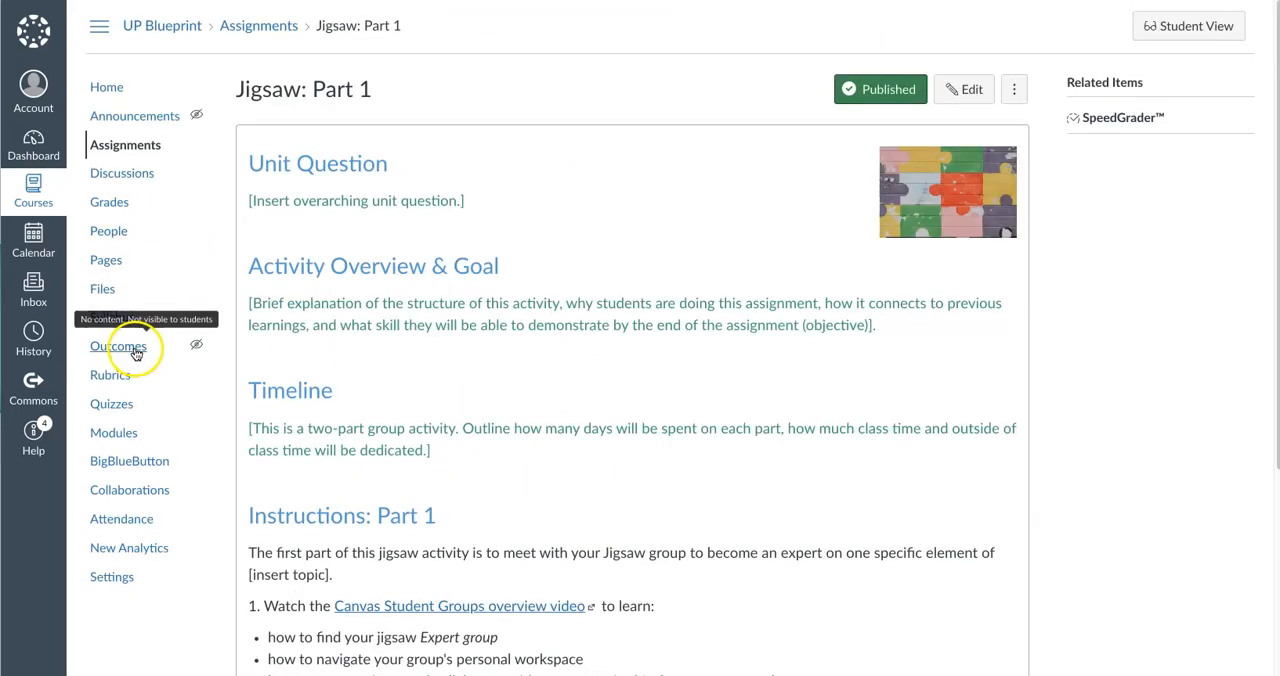
click(127, 442)
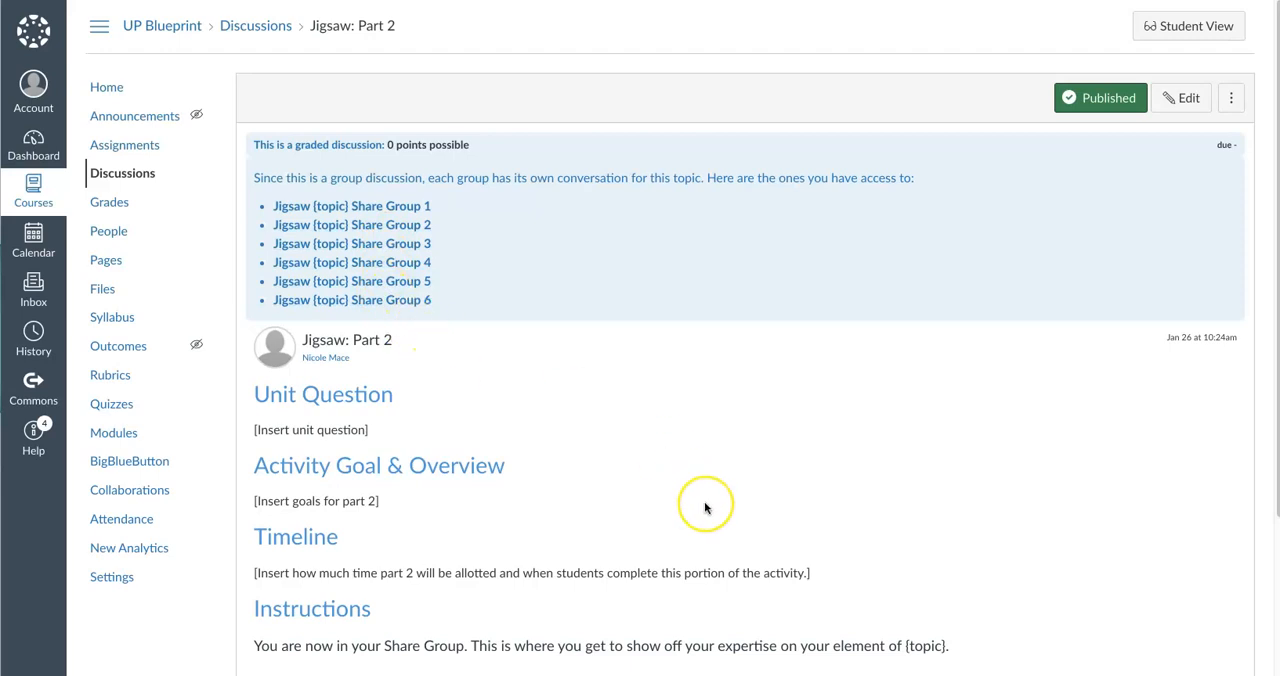
scroll(704, 505, down, 1)
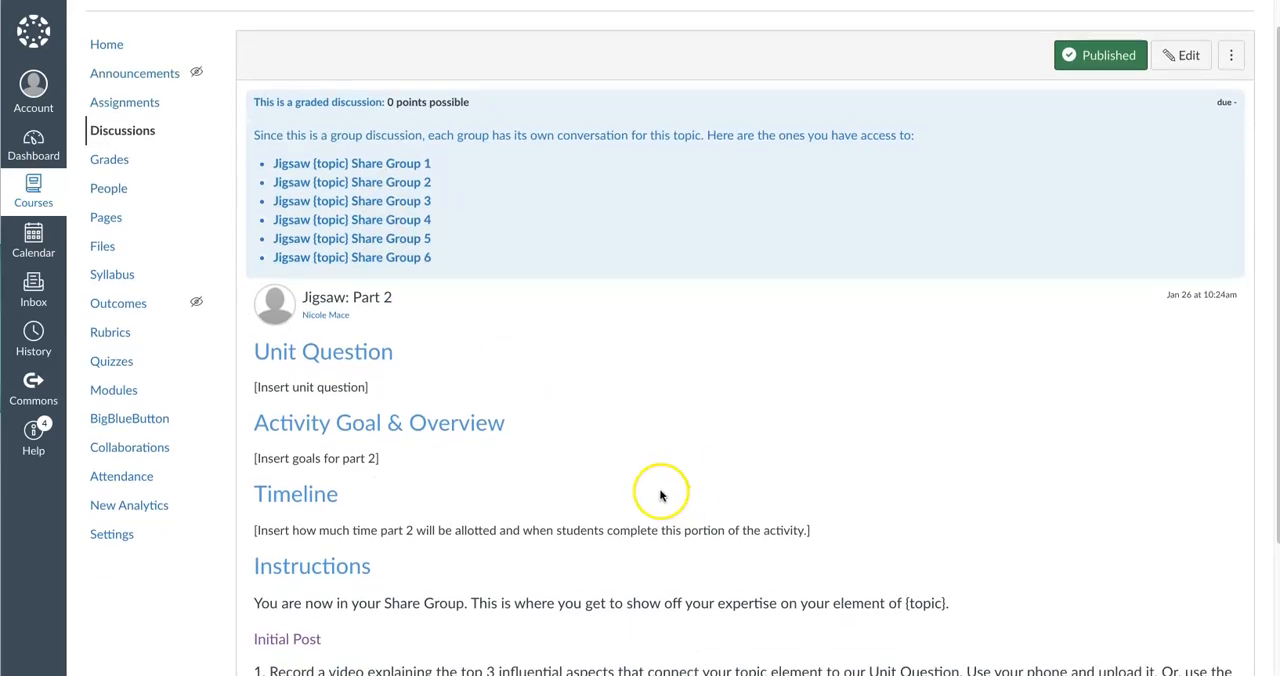
scroll(657, 482, down, 3)
scroll(657, 483, down, 2)
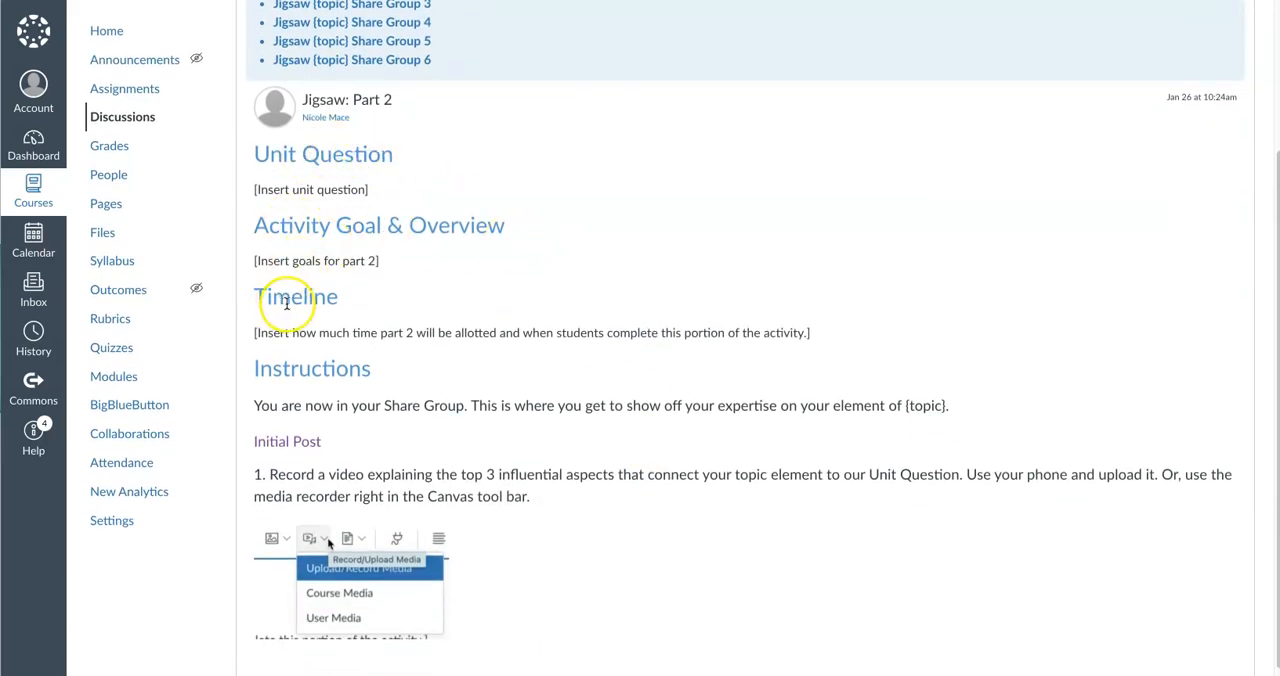
scroll(515, 364, down, 2)
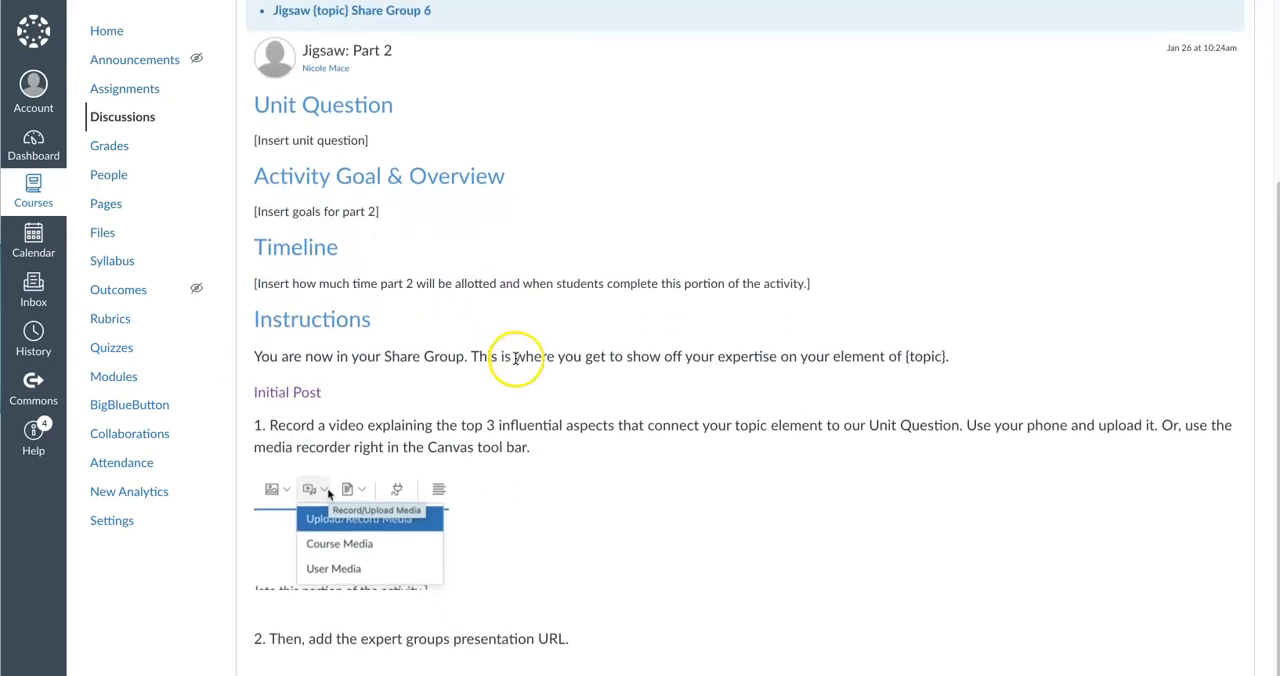
scroll(840, 349, down, 3)
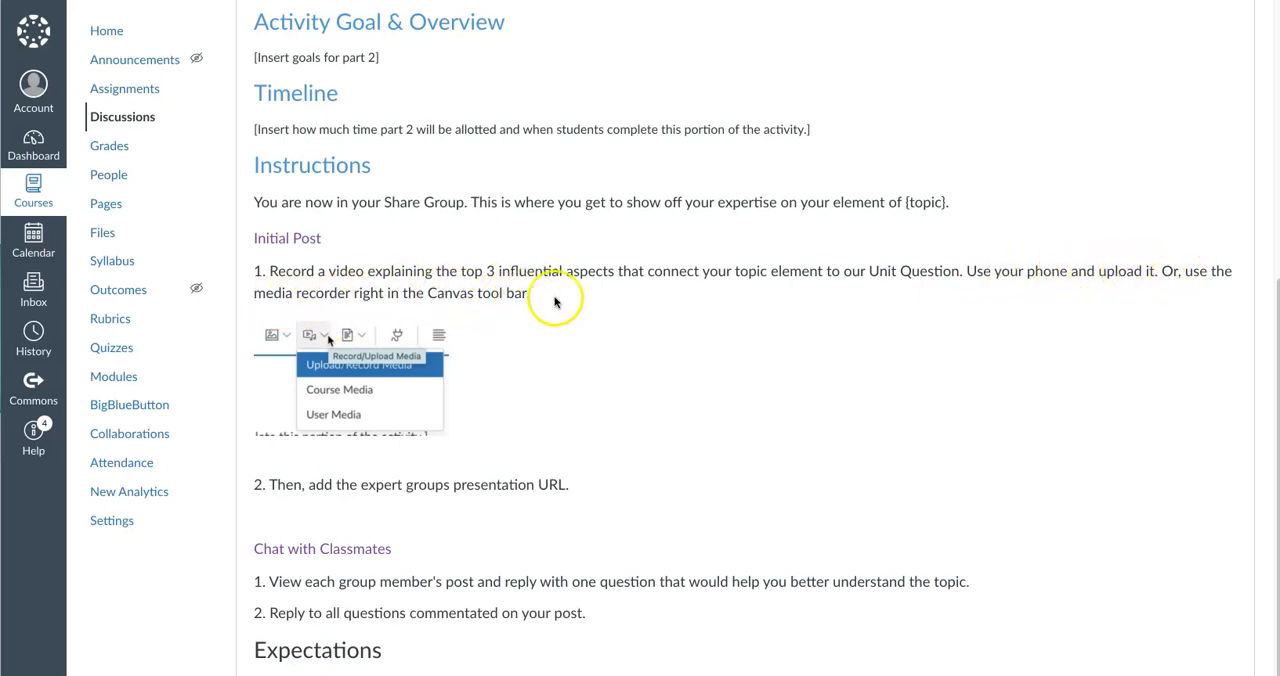
scroll(509, 529, down, 1)
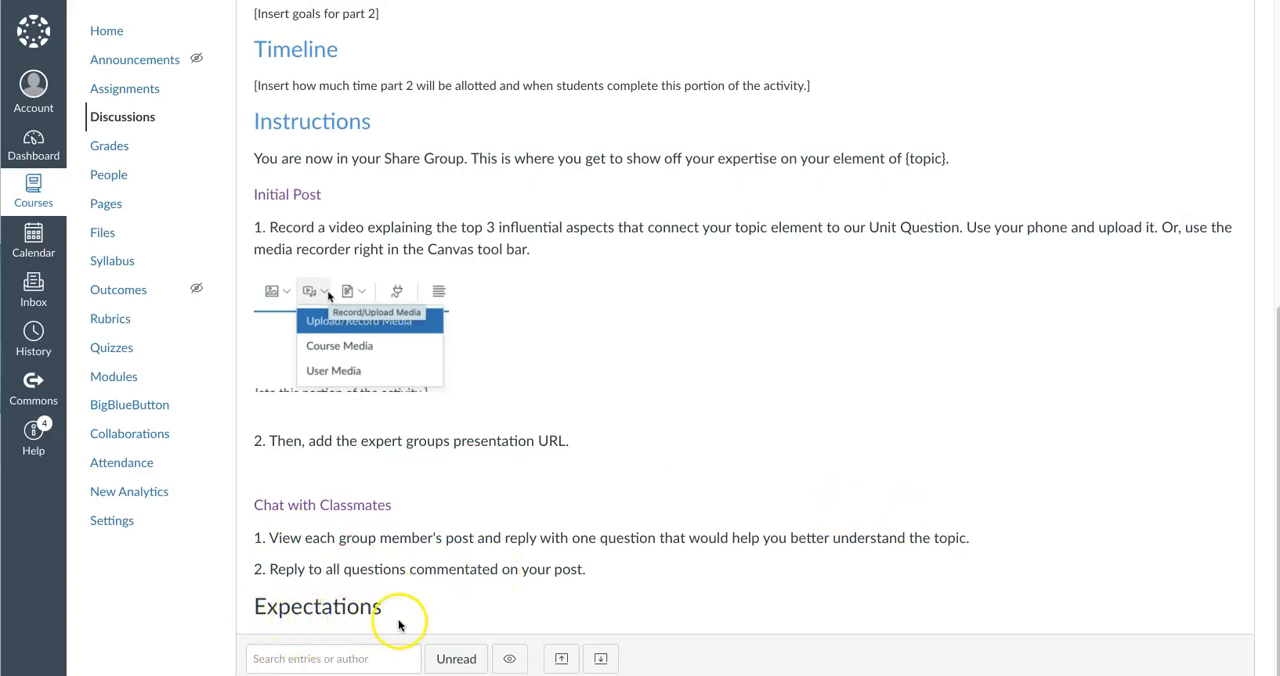
scroll(620, 517, up, 2)
scroll(620, 517, up, 2)
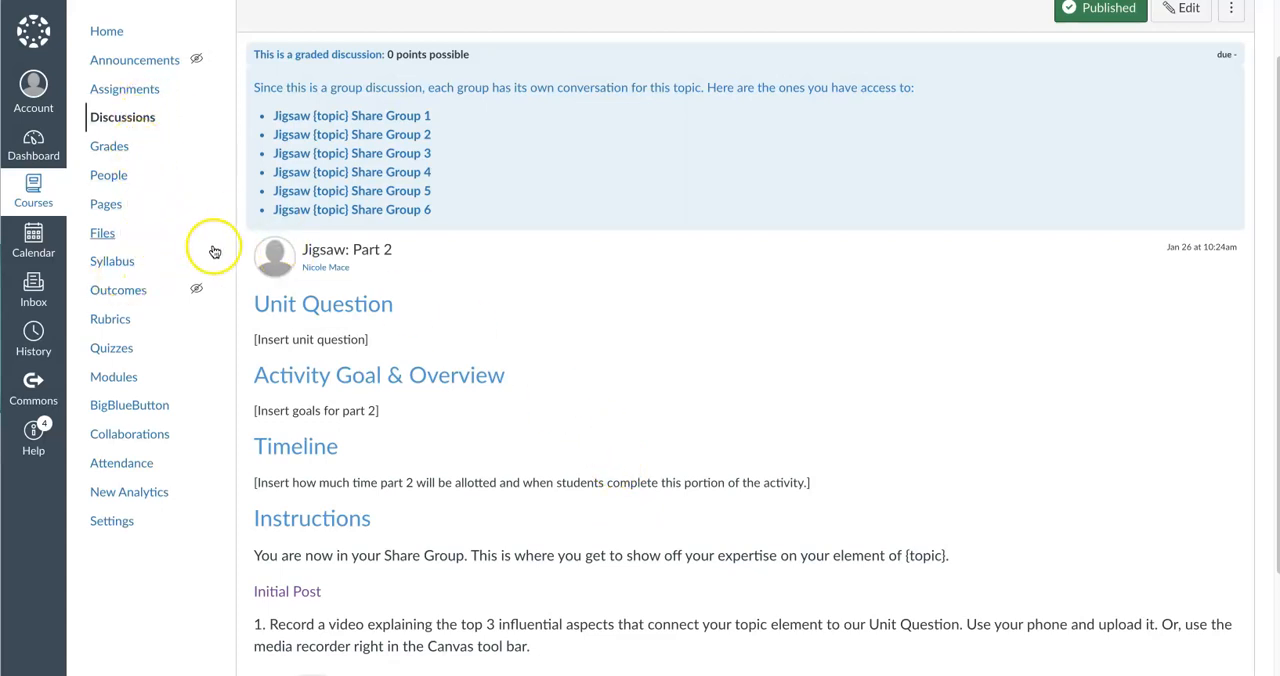
scroll(605, 378, up, 1)
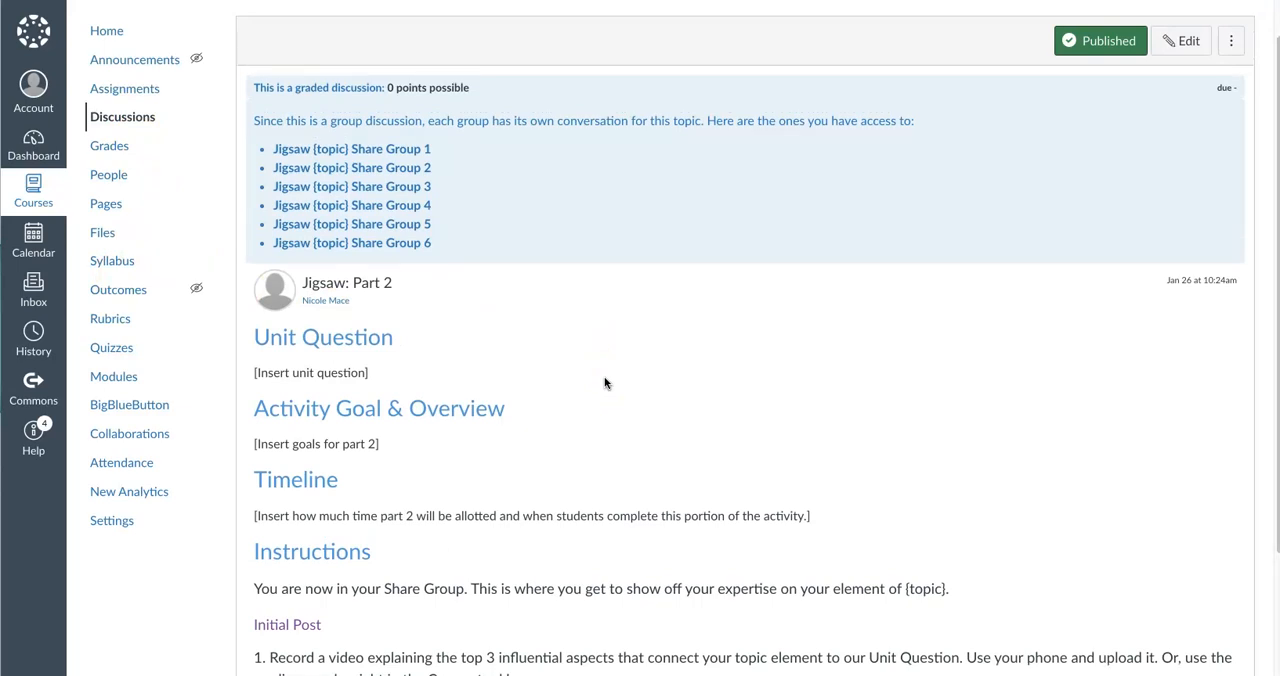
click(606, 380)
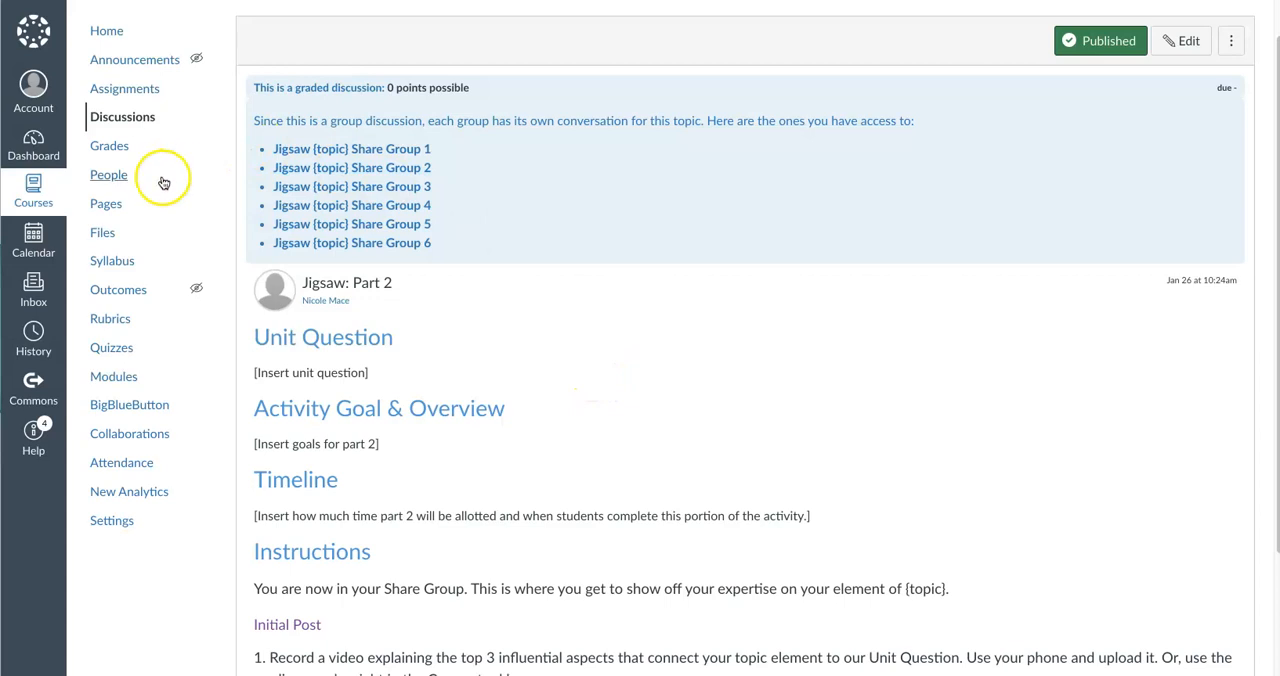
Start a new group set from the course's people list and name it "Jigsaw {topic} Expert Groups 1"
click(112, 175)
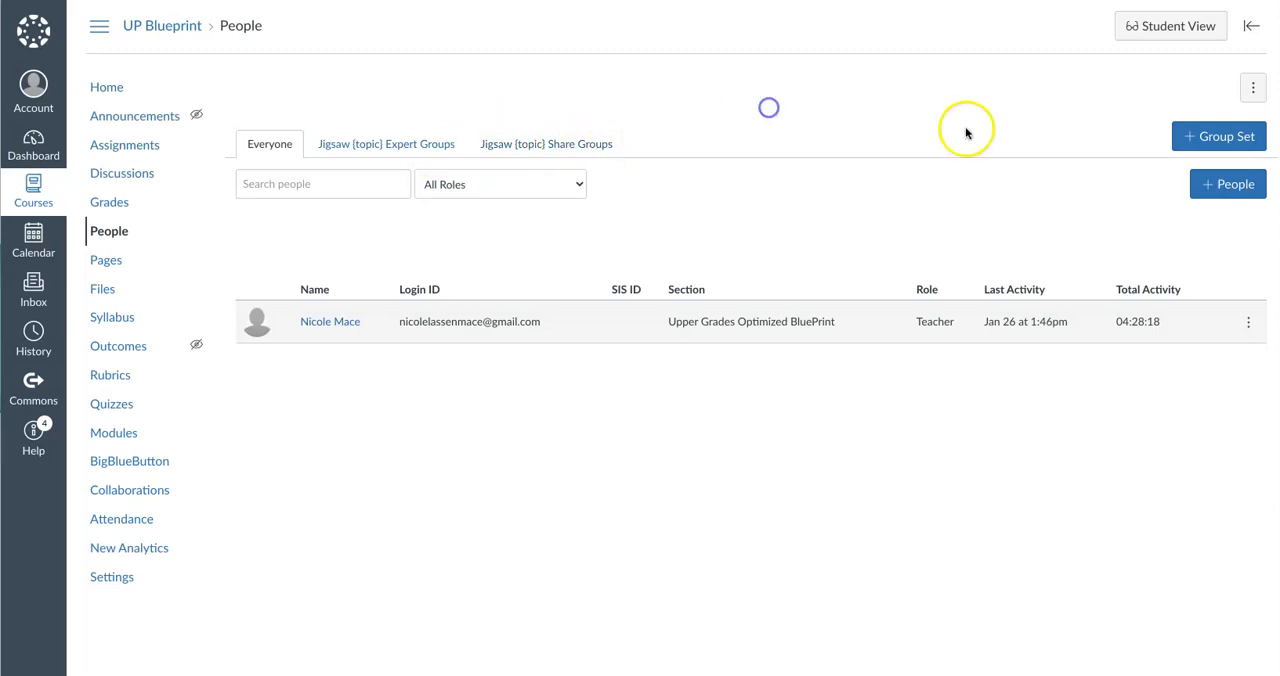
click(1181, 140)
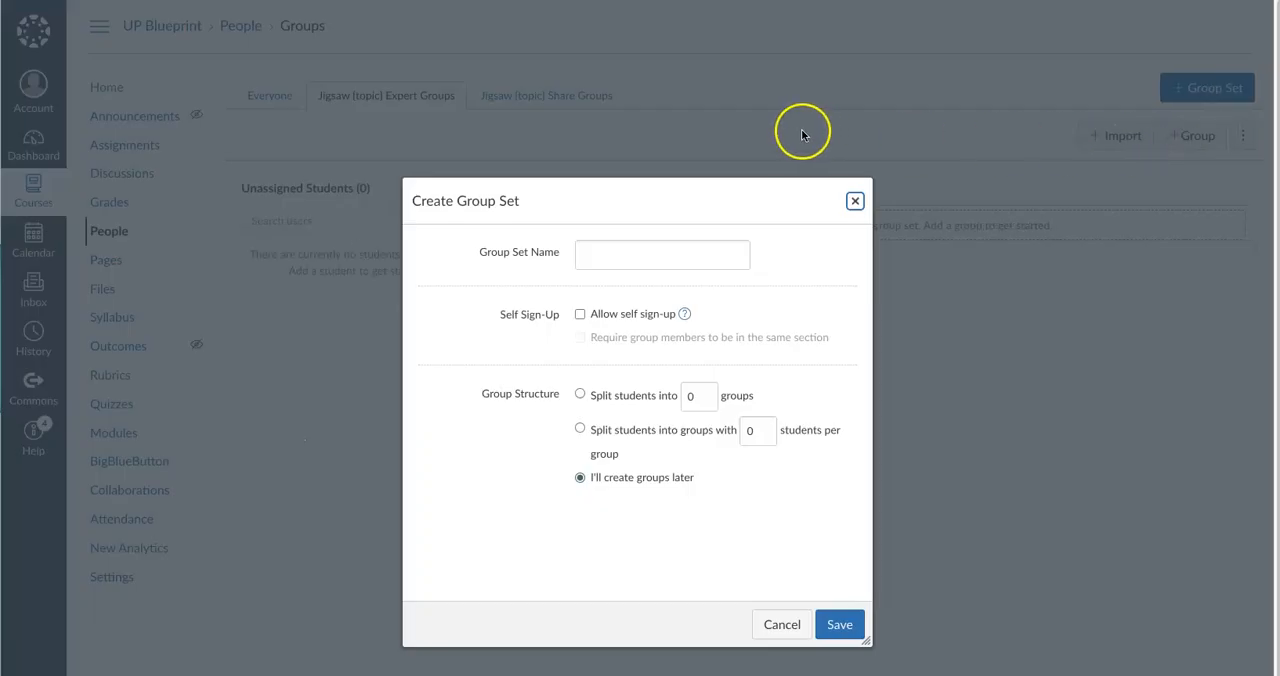
click(575, 241)
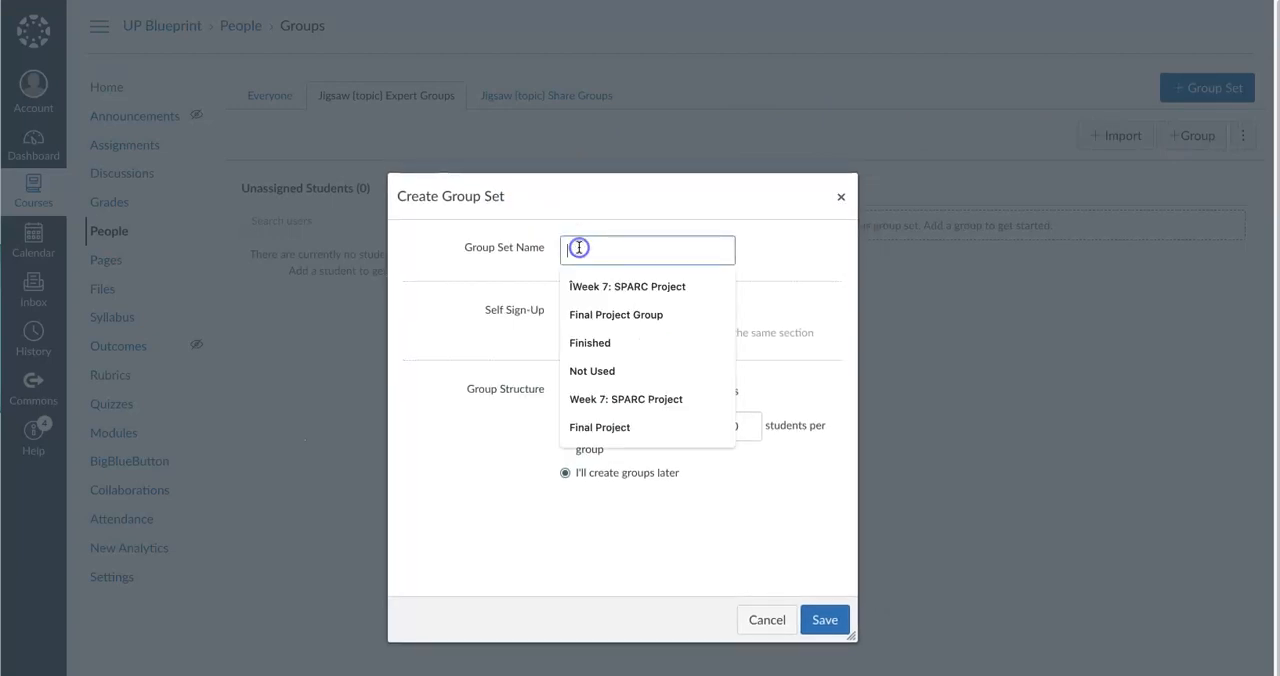
text(Jigsaw {topic} Expert Groups)
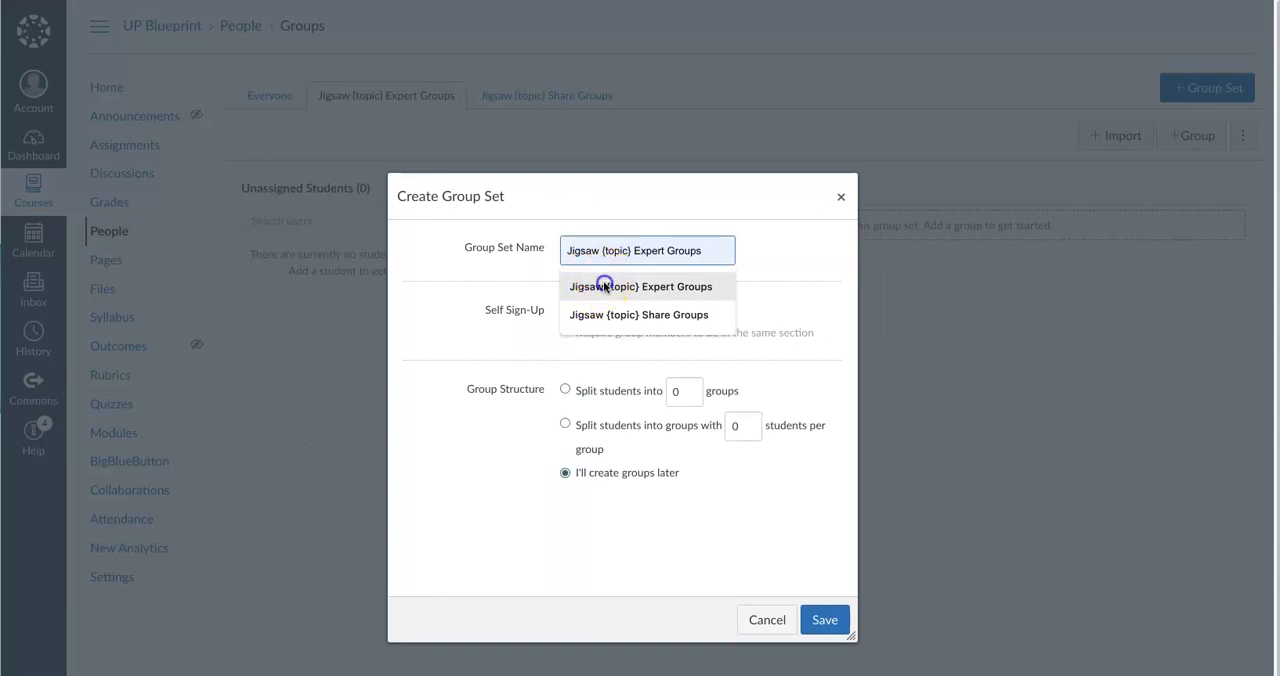
click(606, 285)
text(1)
click(752, 247)
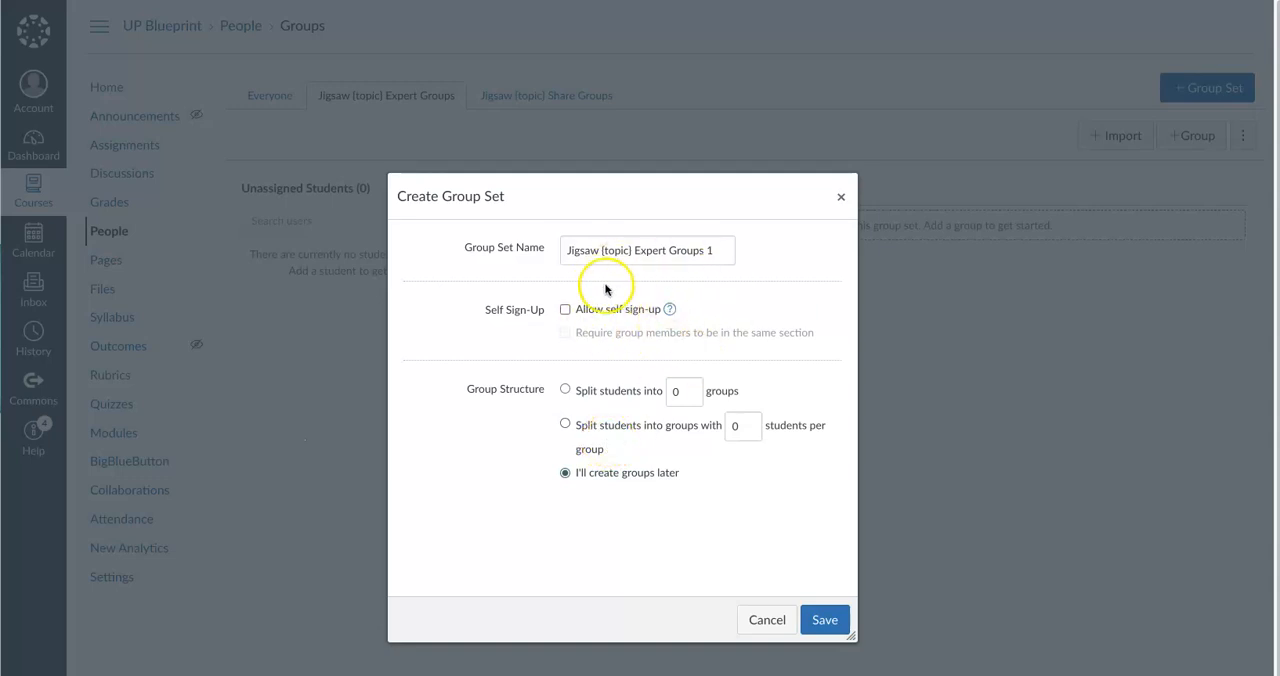
Split students into groups with 6 students per group and enable automatic assignment of a student group leader
click(567, 427)
triple_click(750, 426)
triple_click(750, 426)
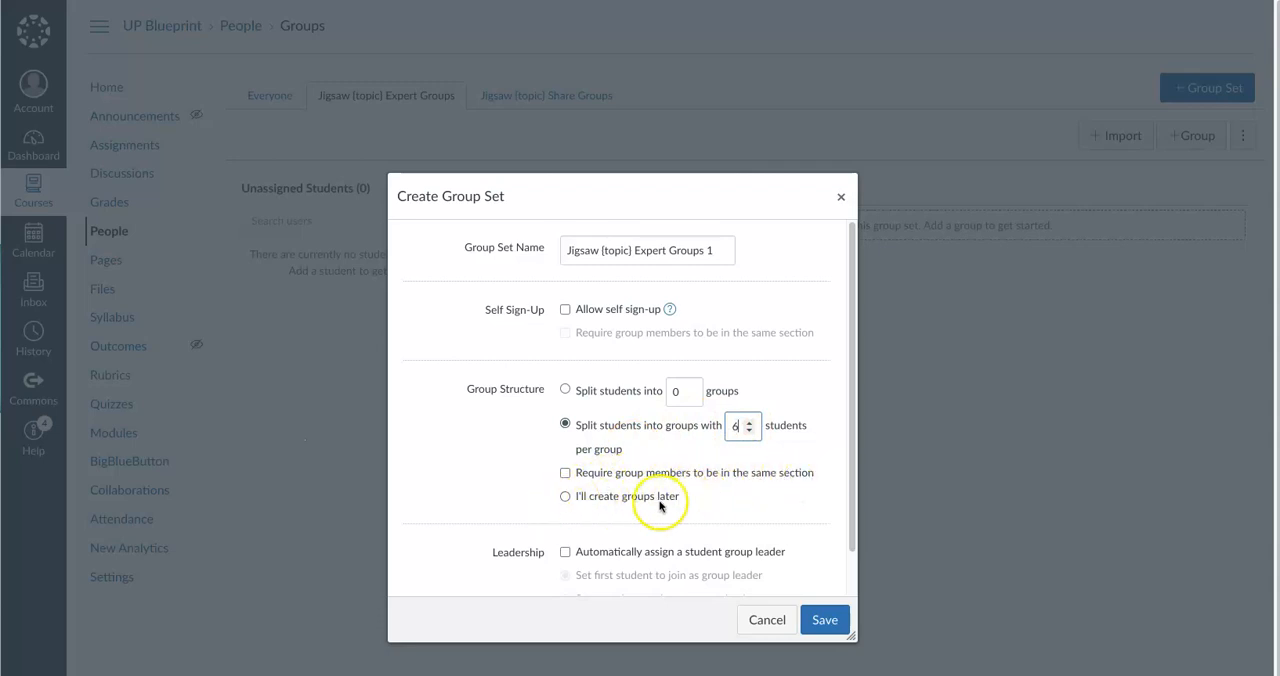
scroll(575, 490, down, 1)
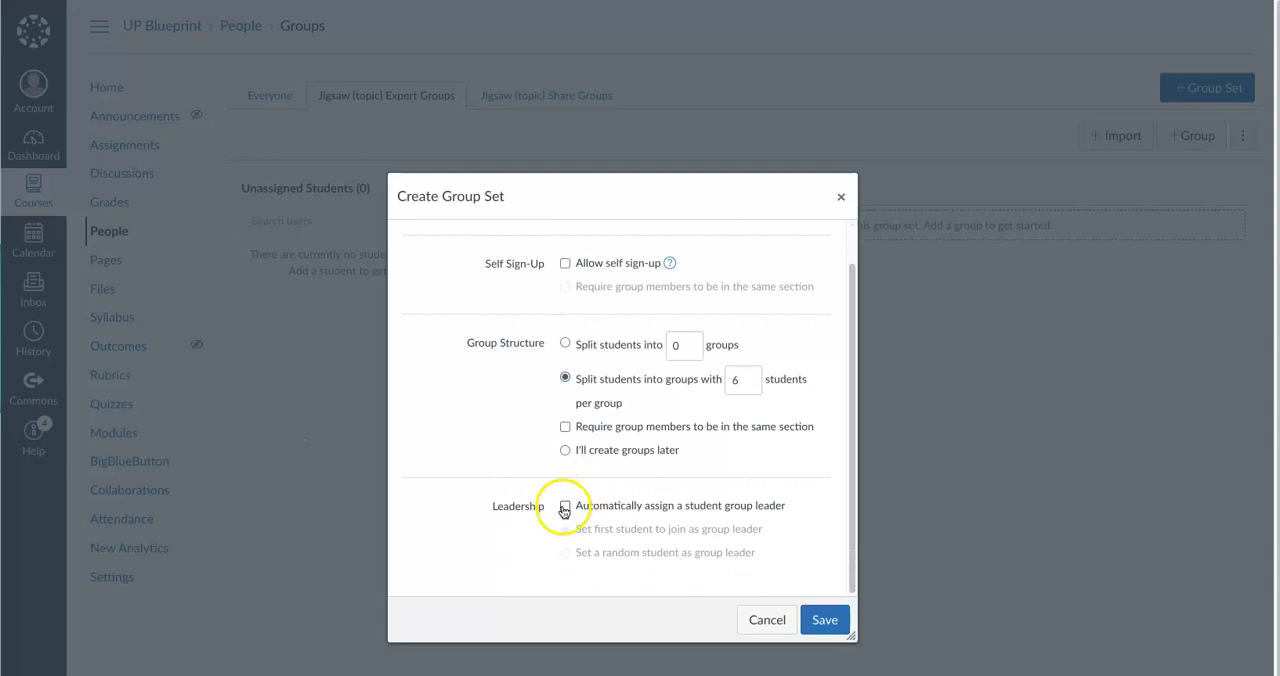
click(564, 507)
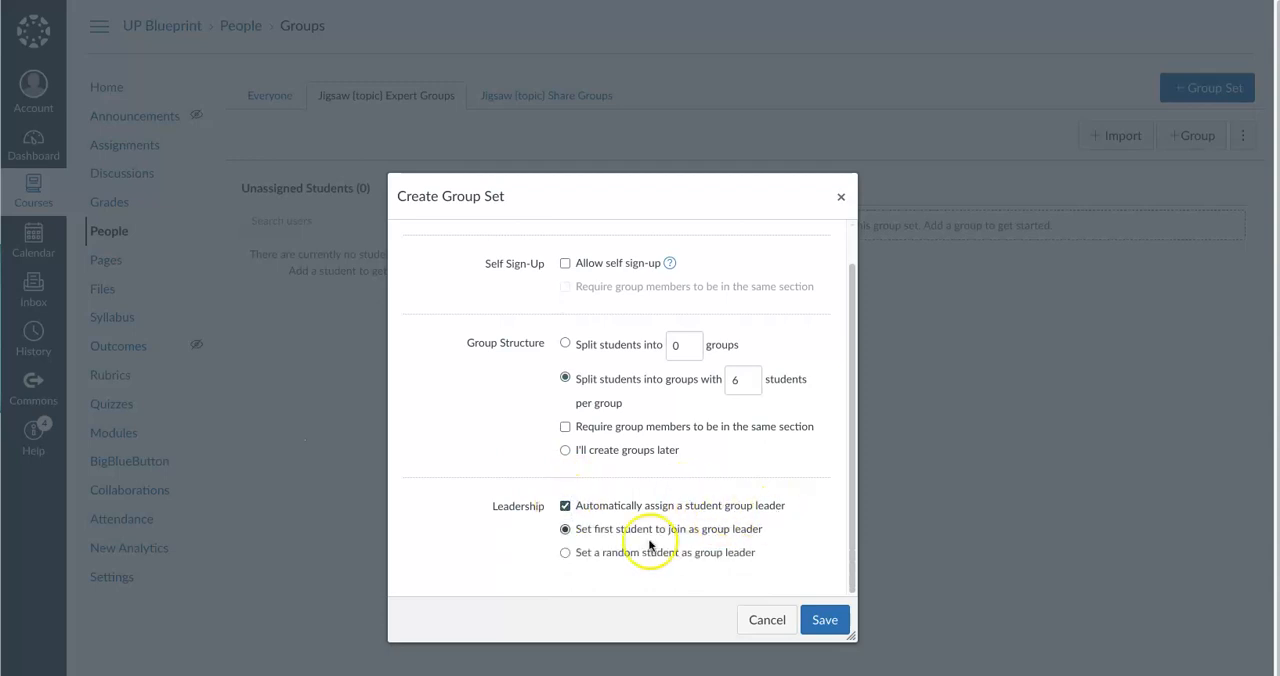
Choose a random student as group leader for the expert group set and save it
click(565, 553)
click(826, 617)
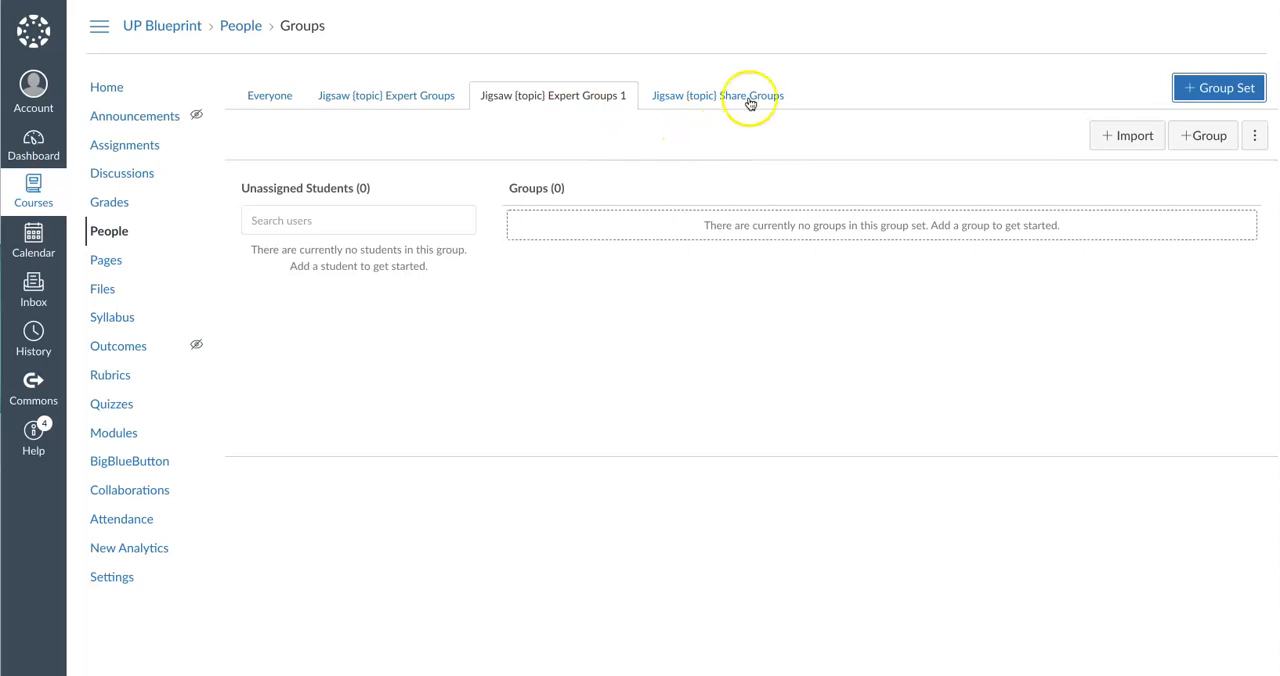
Start another group set named "Jigsaw {topic} Share Groups 1" and allow self sign-up
click(1234, 88)
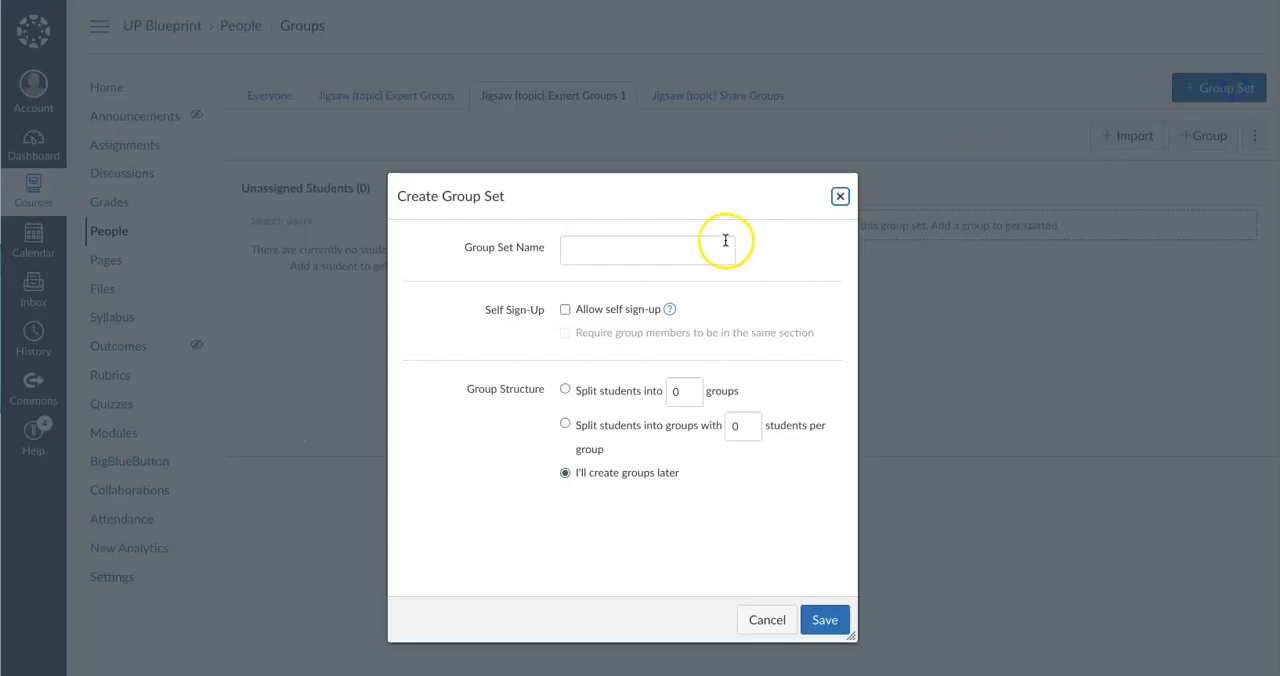
click(725, 240)
text(Ji)
click(636, 338)
click(726, 251)
text(1)
click(786, 251)
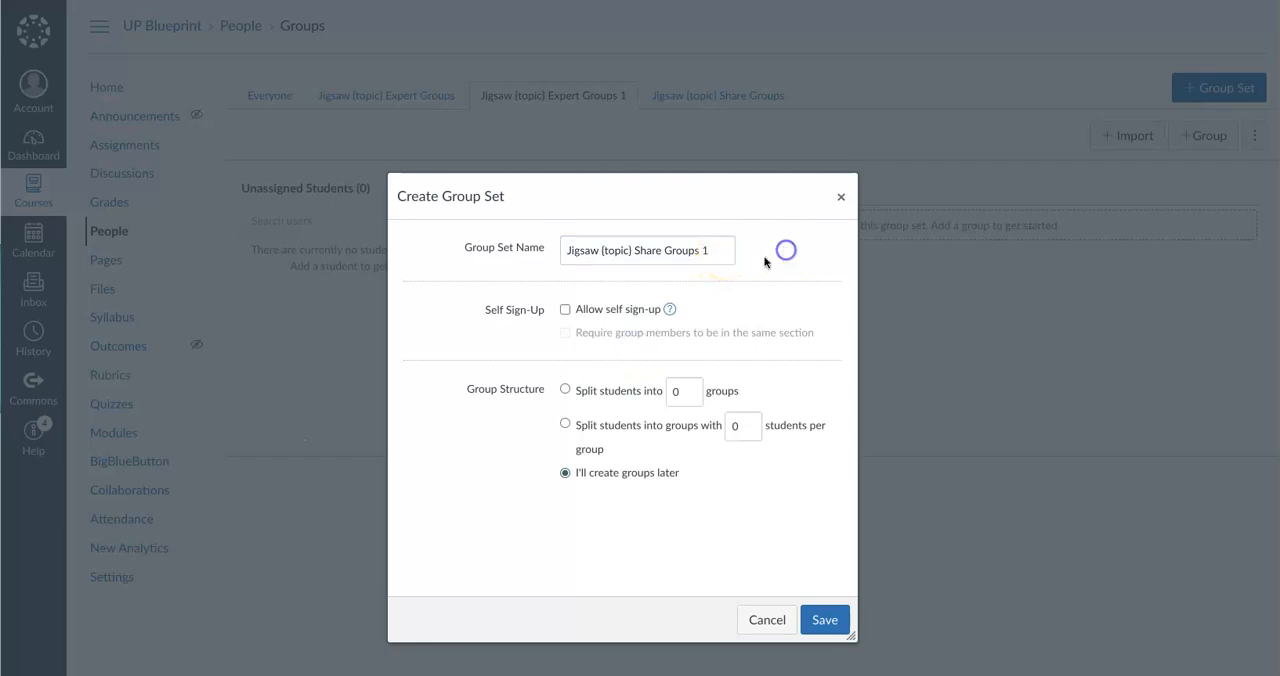
click(566, 311)
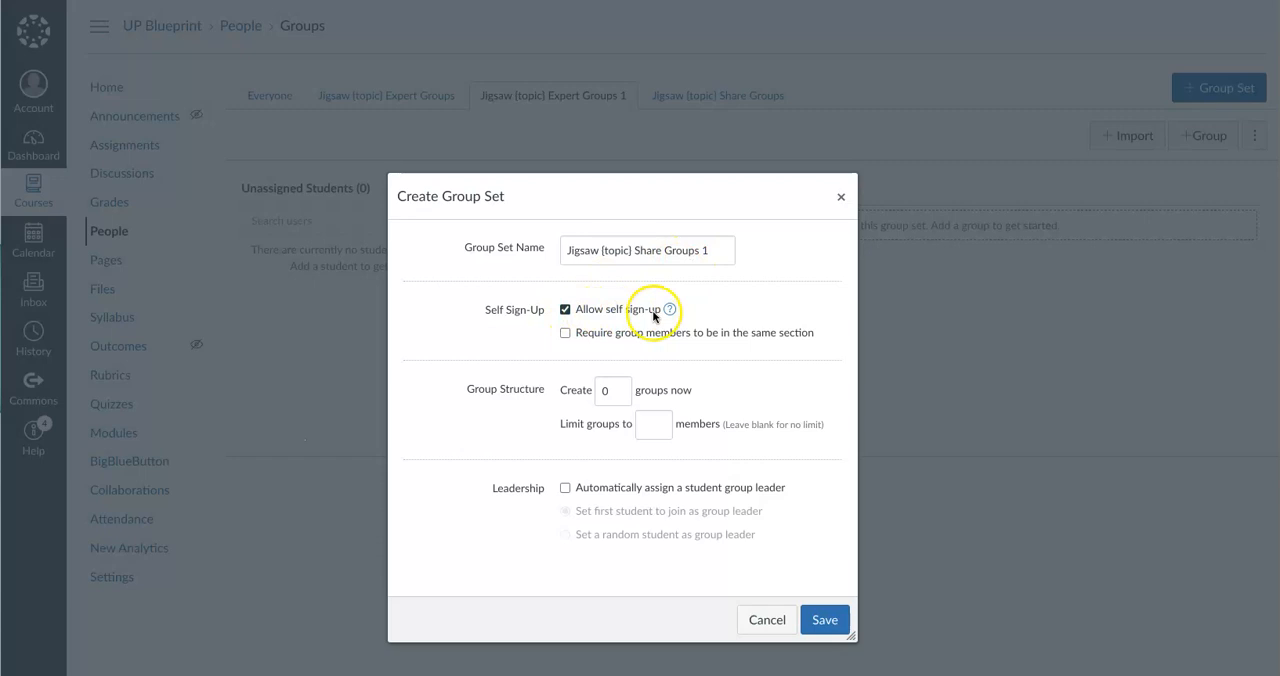
Create 6 groups in the share group set, limit each to 6 members, and save the set
click(620, 386)
click(620, 386)
click(620, 386)
click(620, 386)
click(620, 386)
click(620, 386)
click(737, 388)
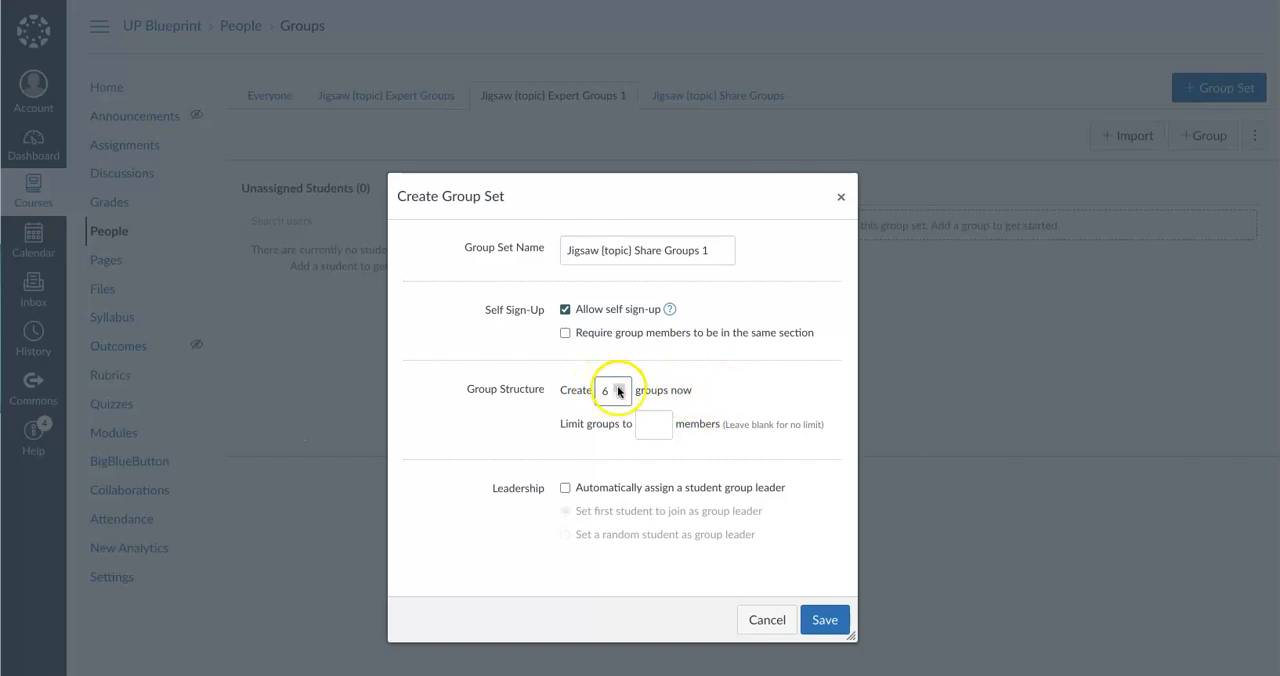
click(660, 422)
click(660, 422)
click(660, 422)
click(660, 422)
click(660, 422)
click(668, 391)
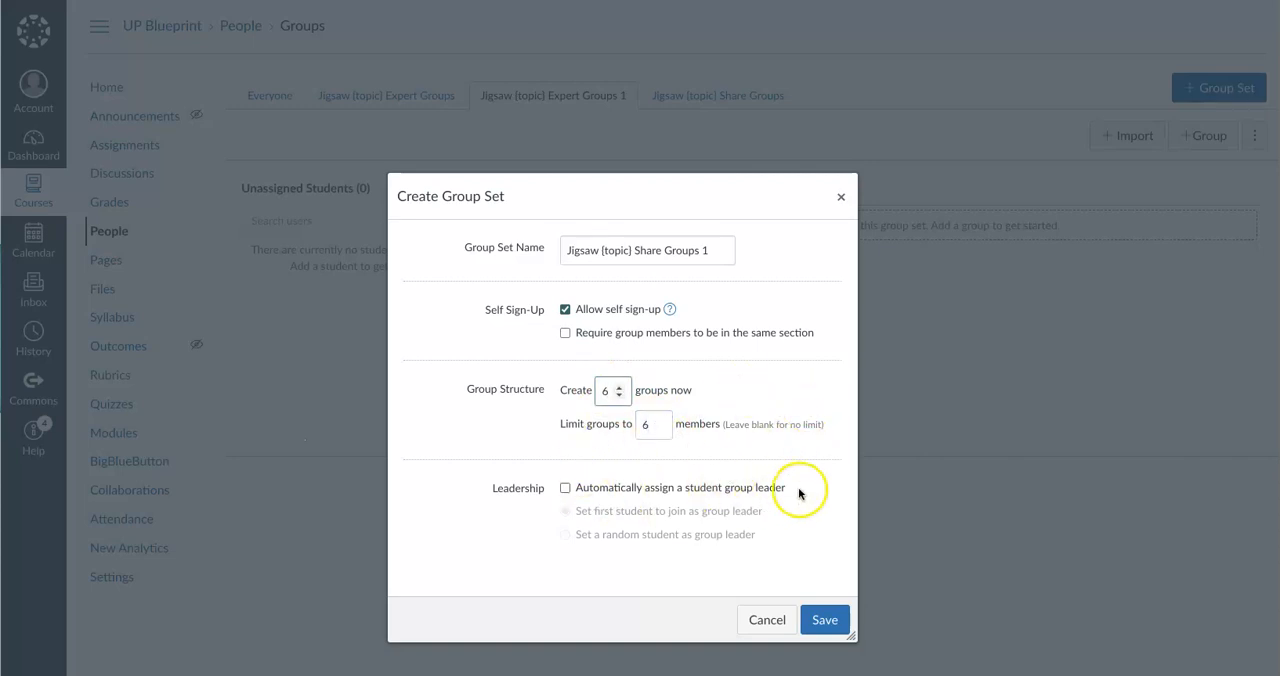
click(825, 619)
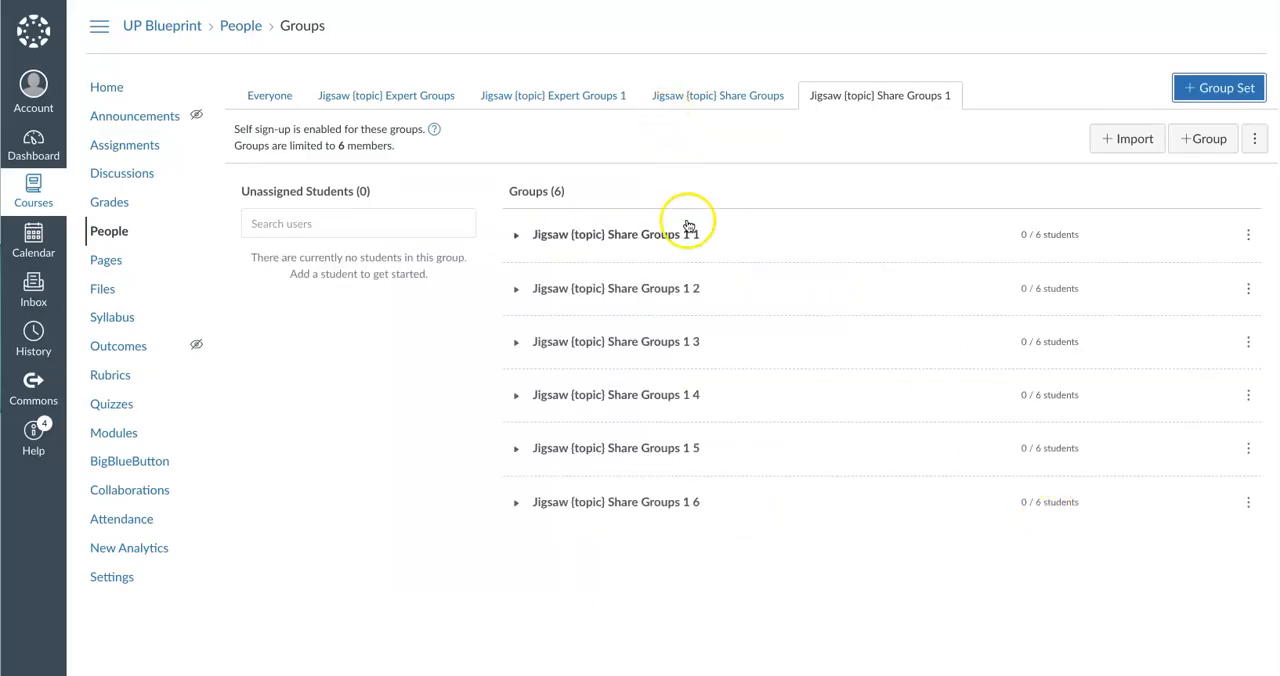
Open the Jigsaw: Part 1 assignment from the course modules for editing, and review its Group Assignment option and group set choice
click(590, 100)
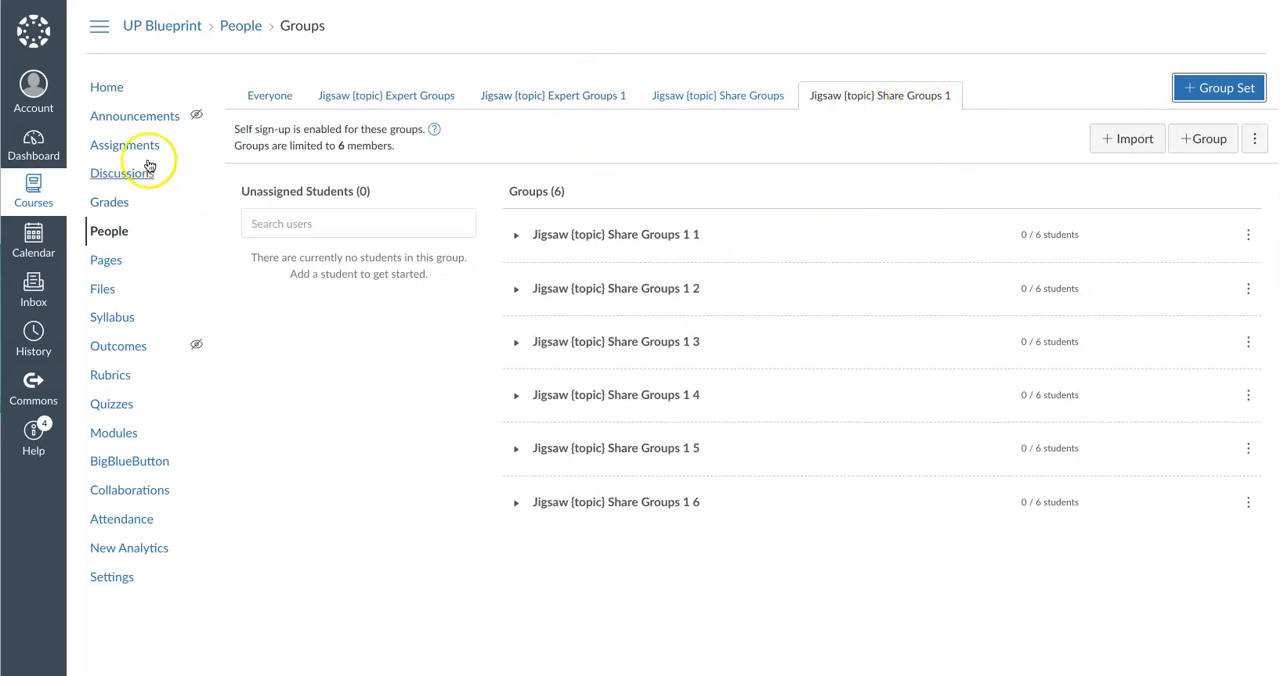
click(113, 430)
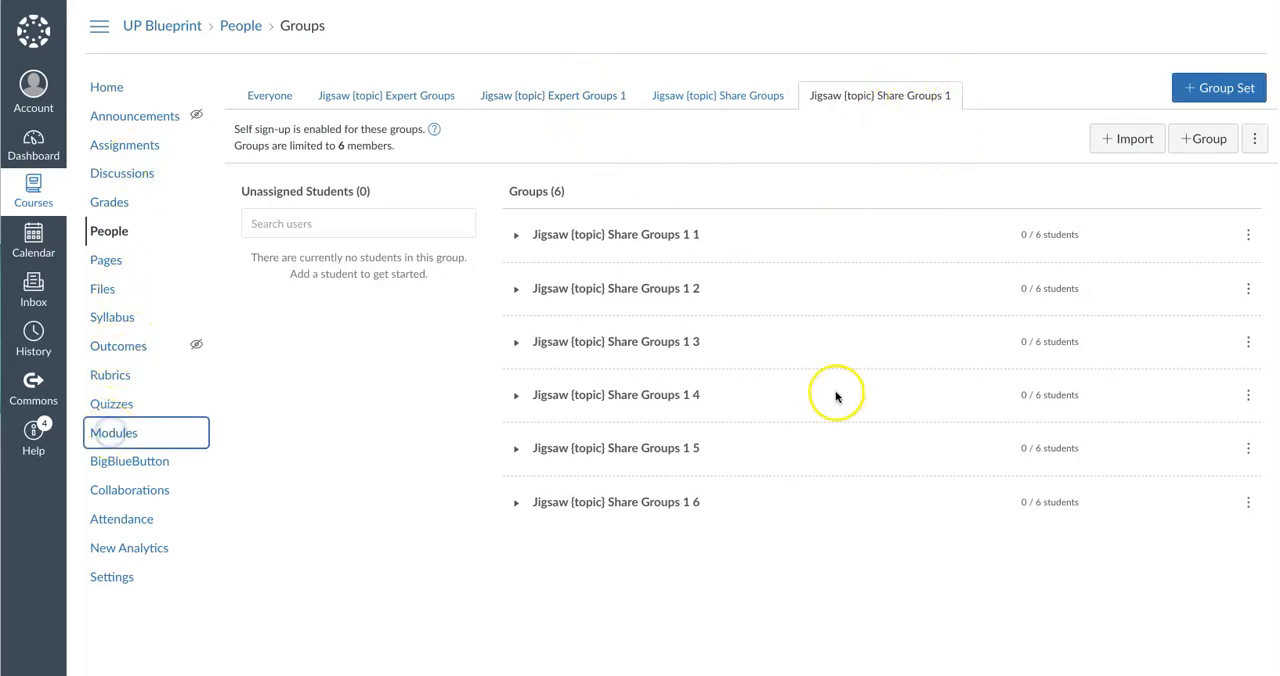
click(343, 295)
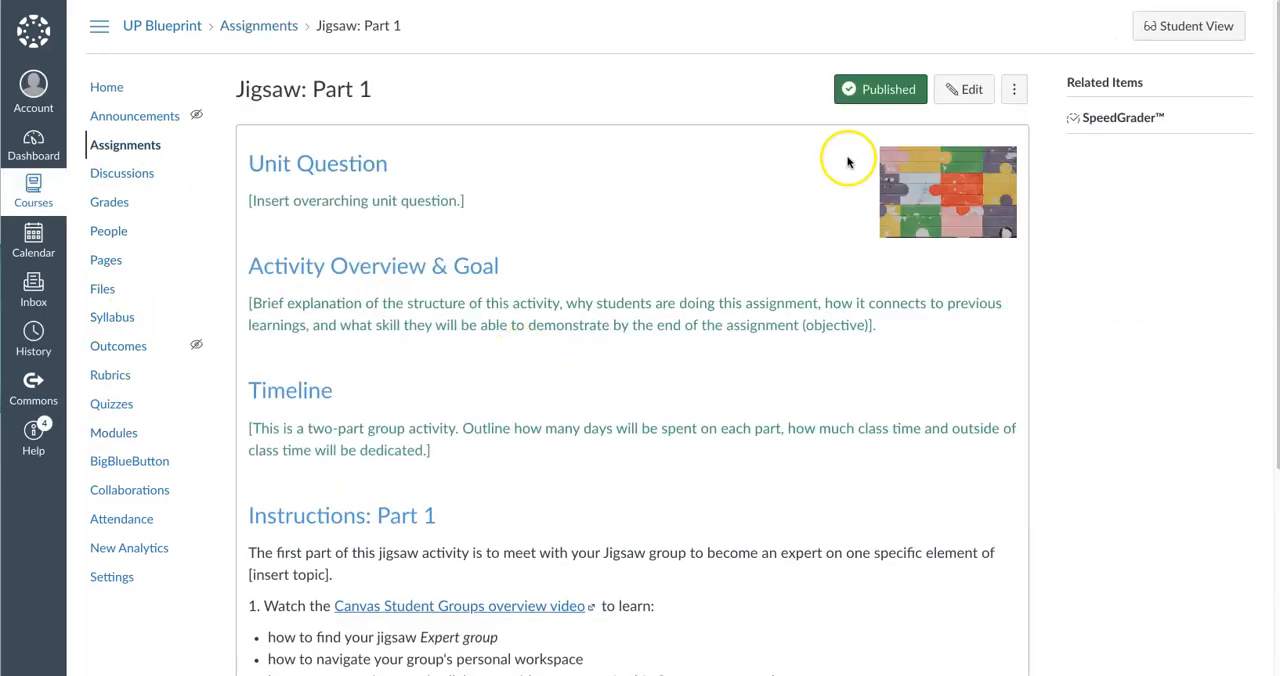
click(970, 90)
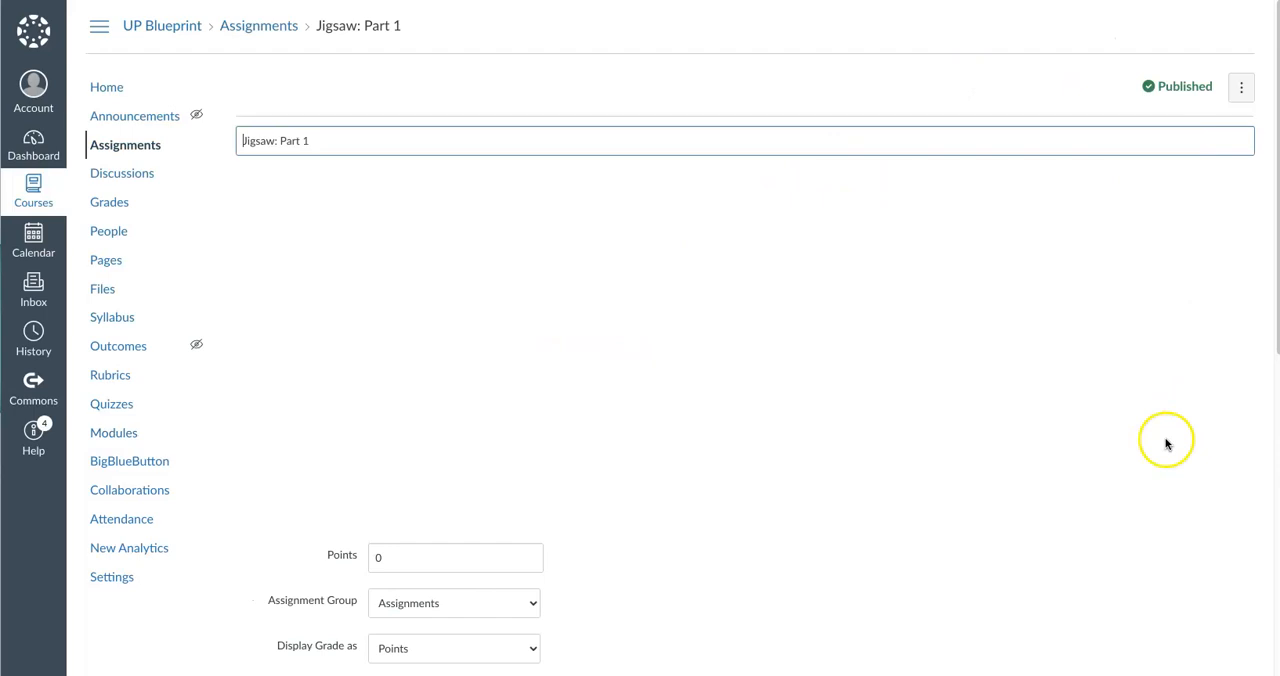
scroll(907, 573, down, 8)
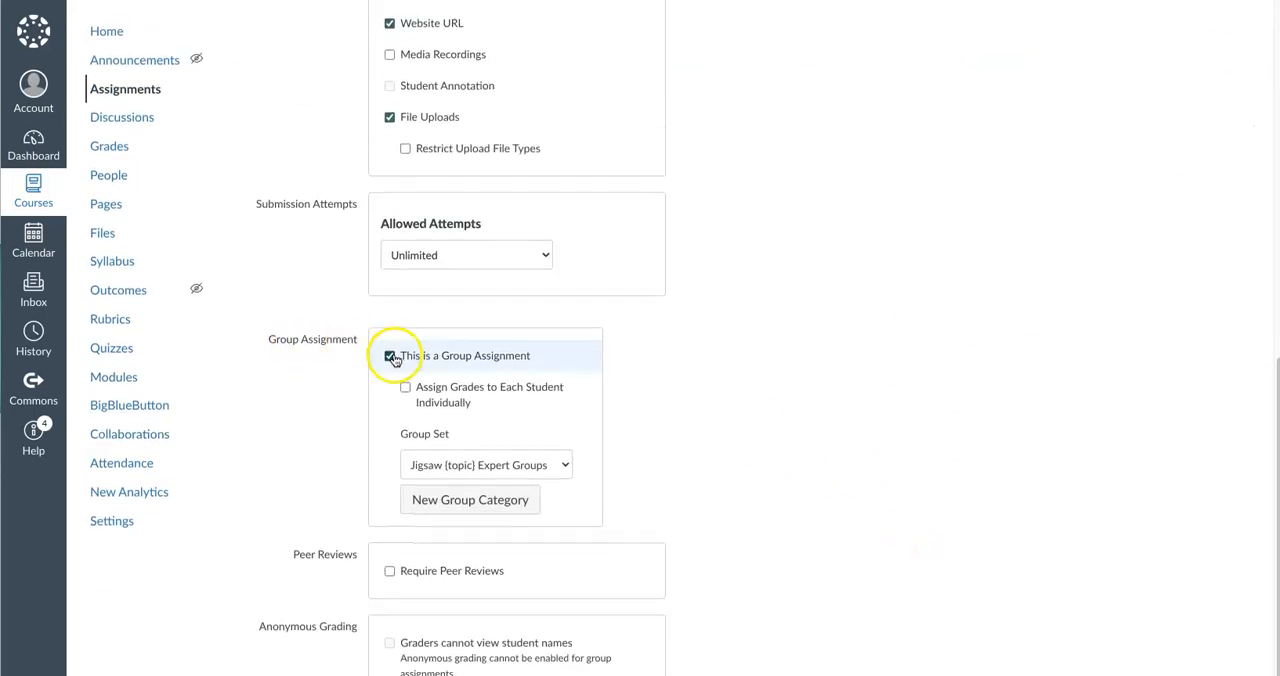
click(545, 464)
click(547, 465)
scroll(870, 518, down, 3)
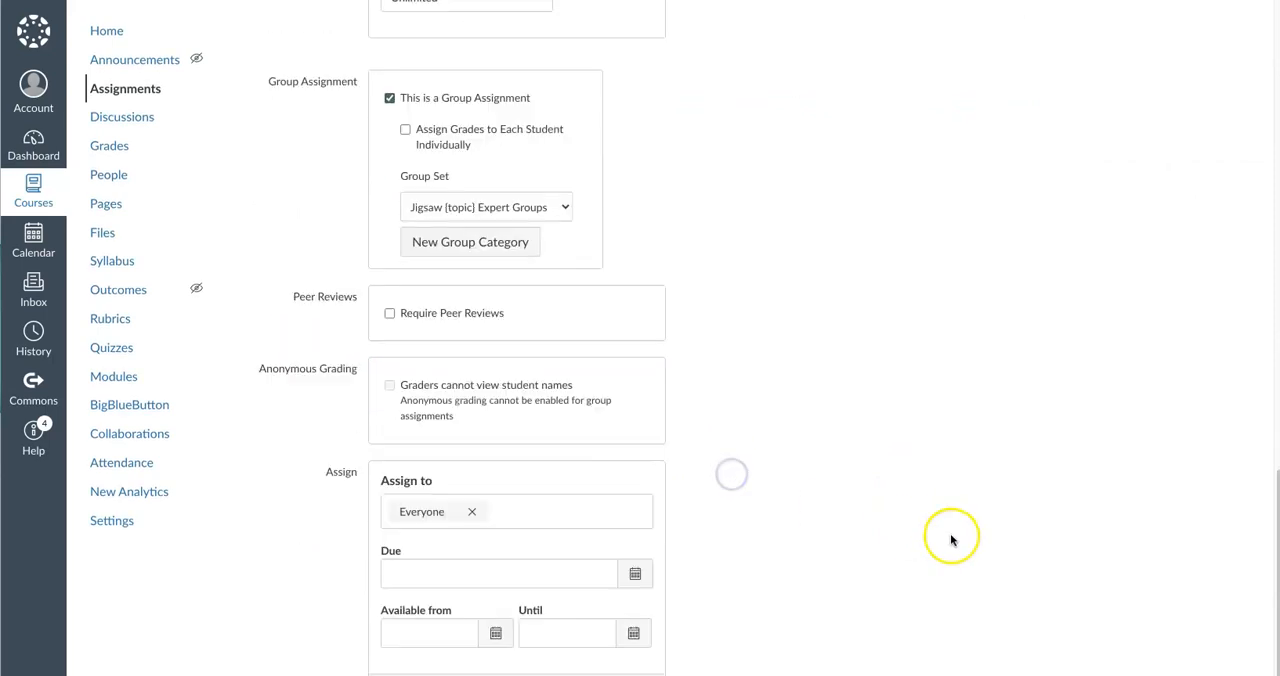
click(886, 519)
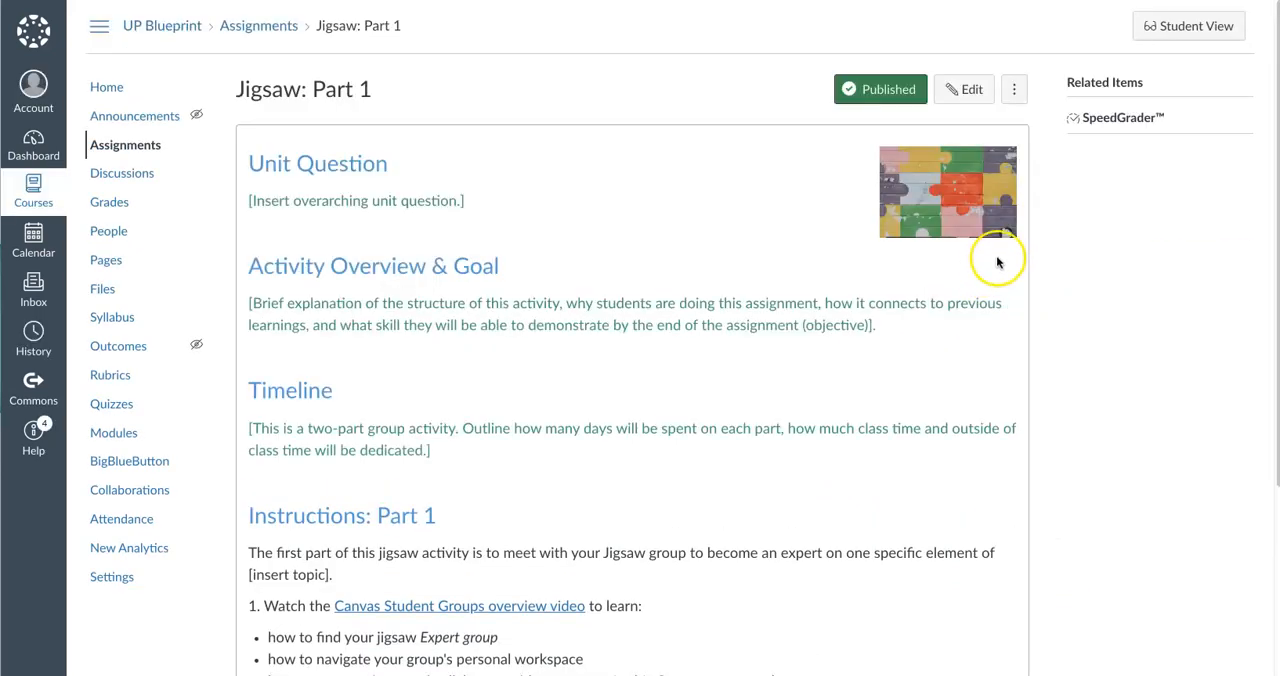
scroll(1140, 371, down, 7)
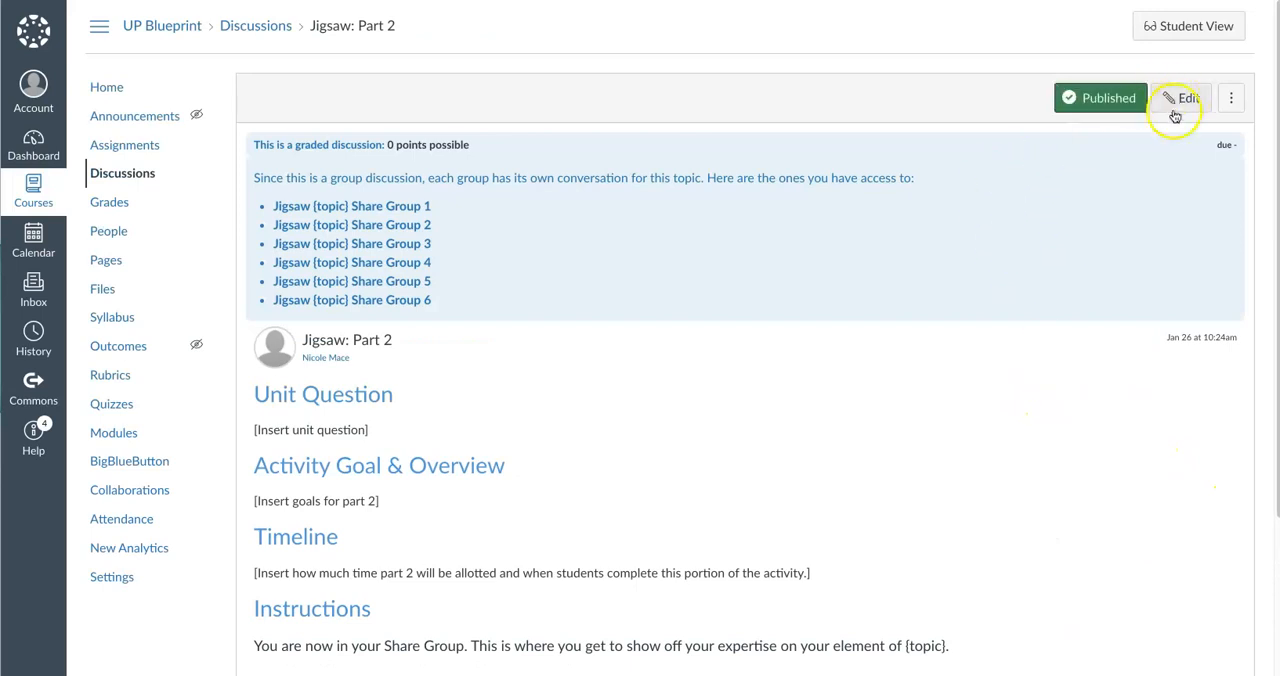
Open the Jigsaw: Part 2 discussion for editing, review its Group Discussion option and available group sets, and return to the course modules
click(1186, 99)
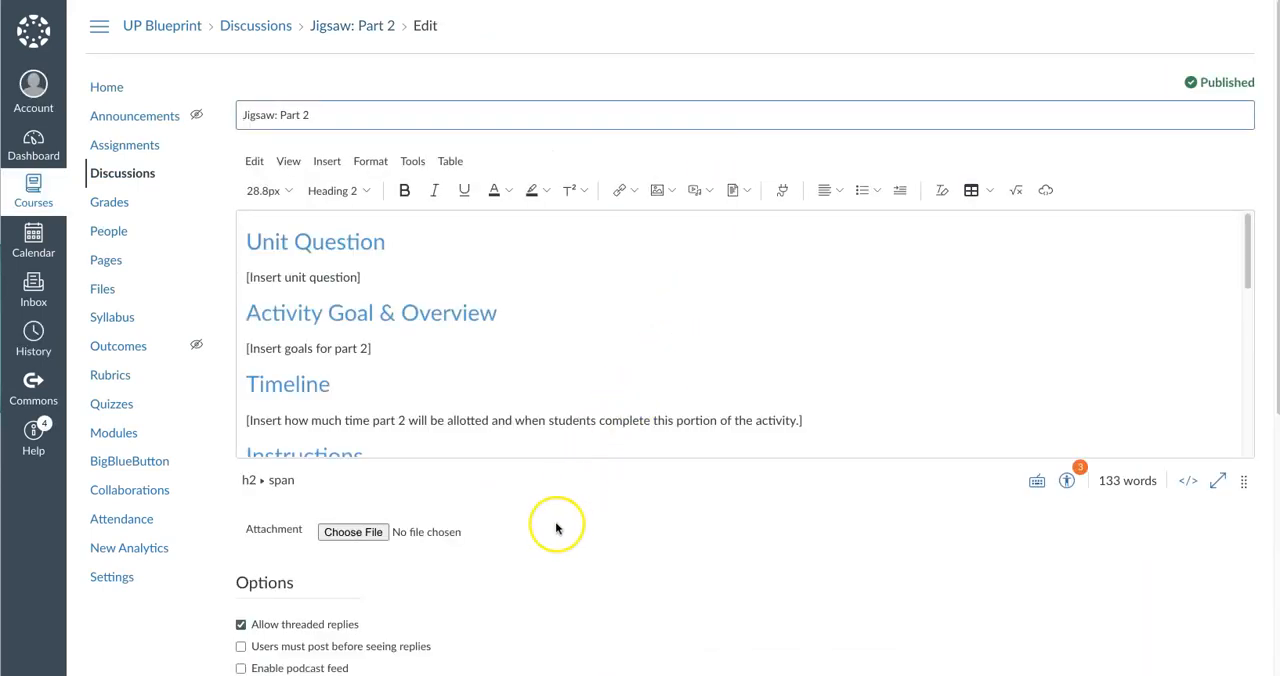
scroll(563, 520, down, 3)
scroll(567, 517, down, 2)
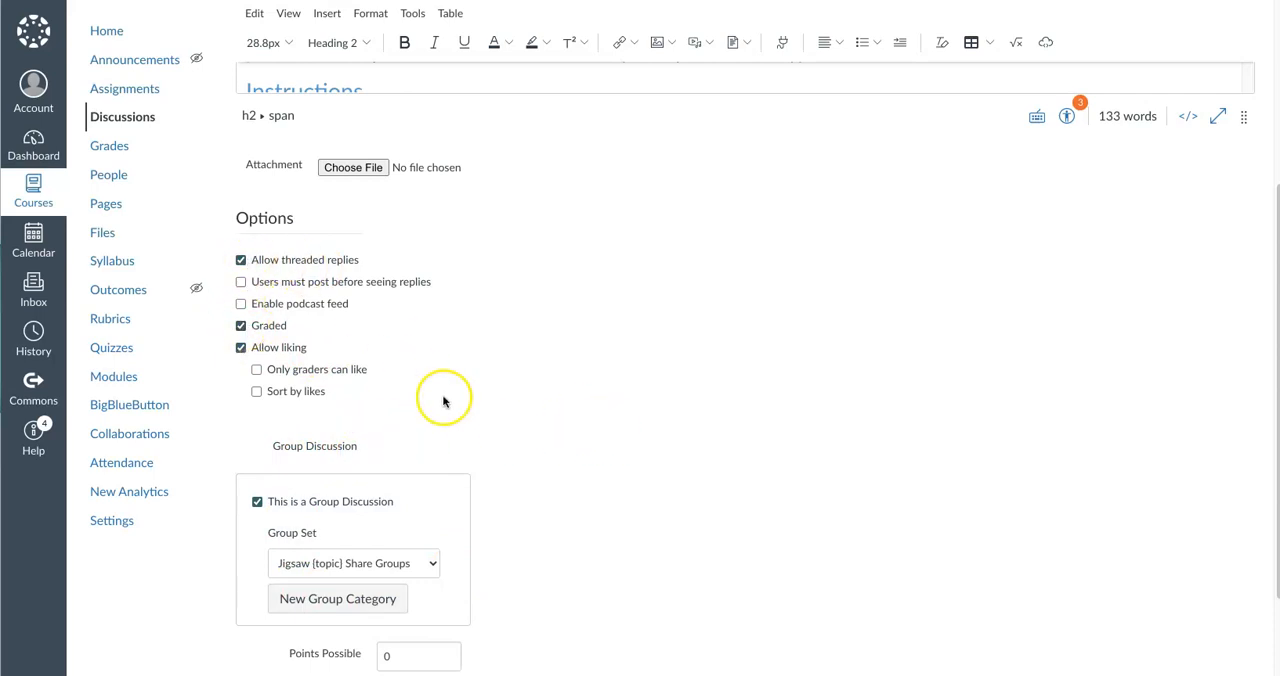
scroll(443, 394, down, 2)
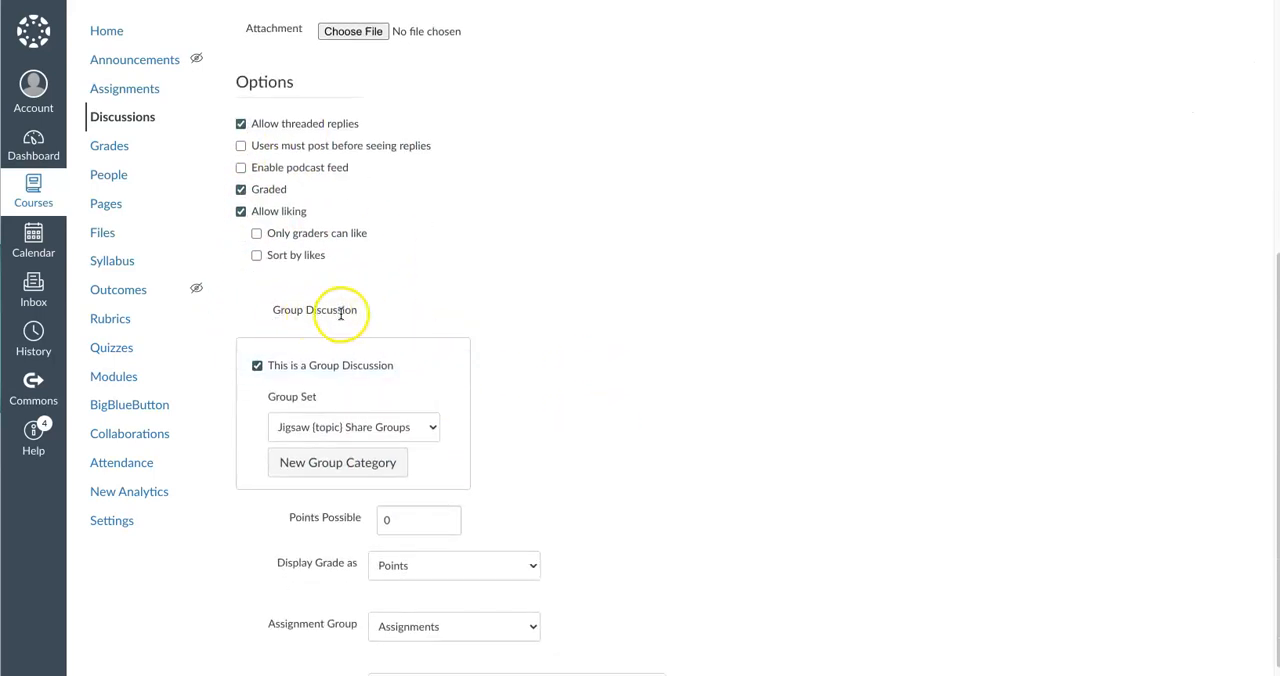
click(365, 427)
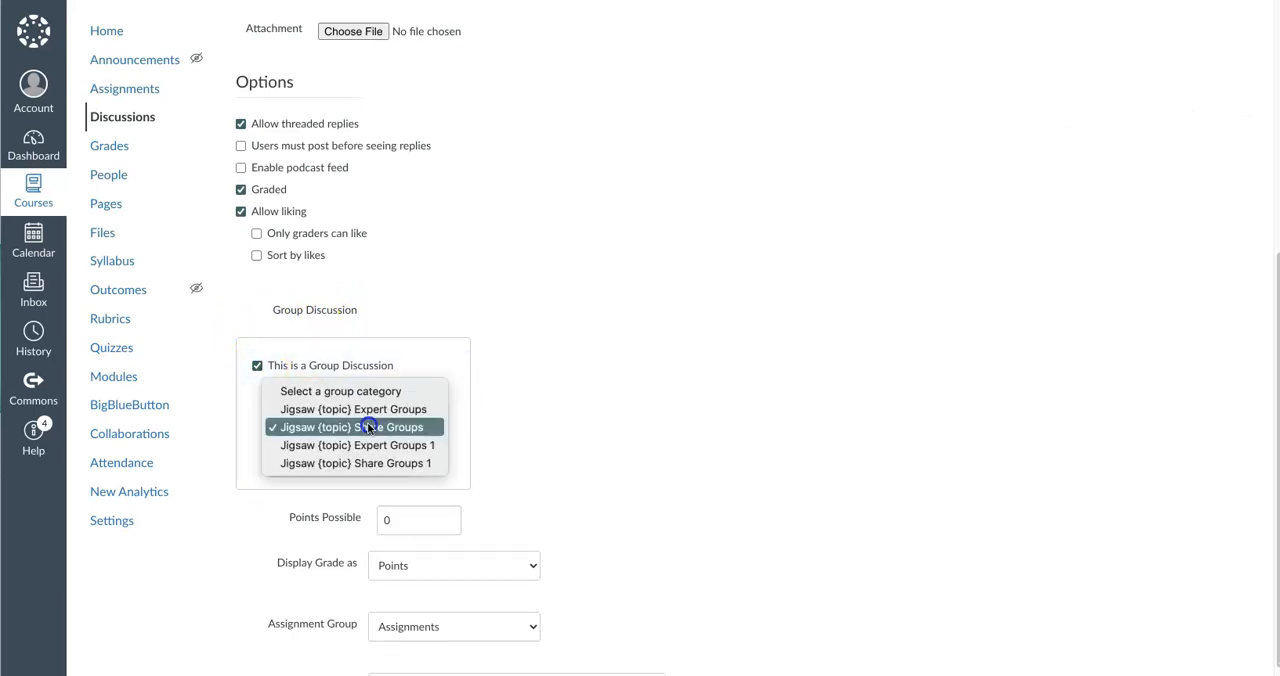
click(371, 430)
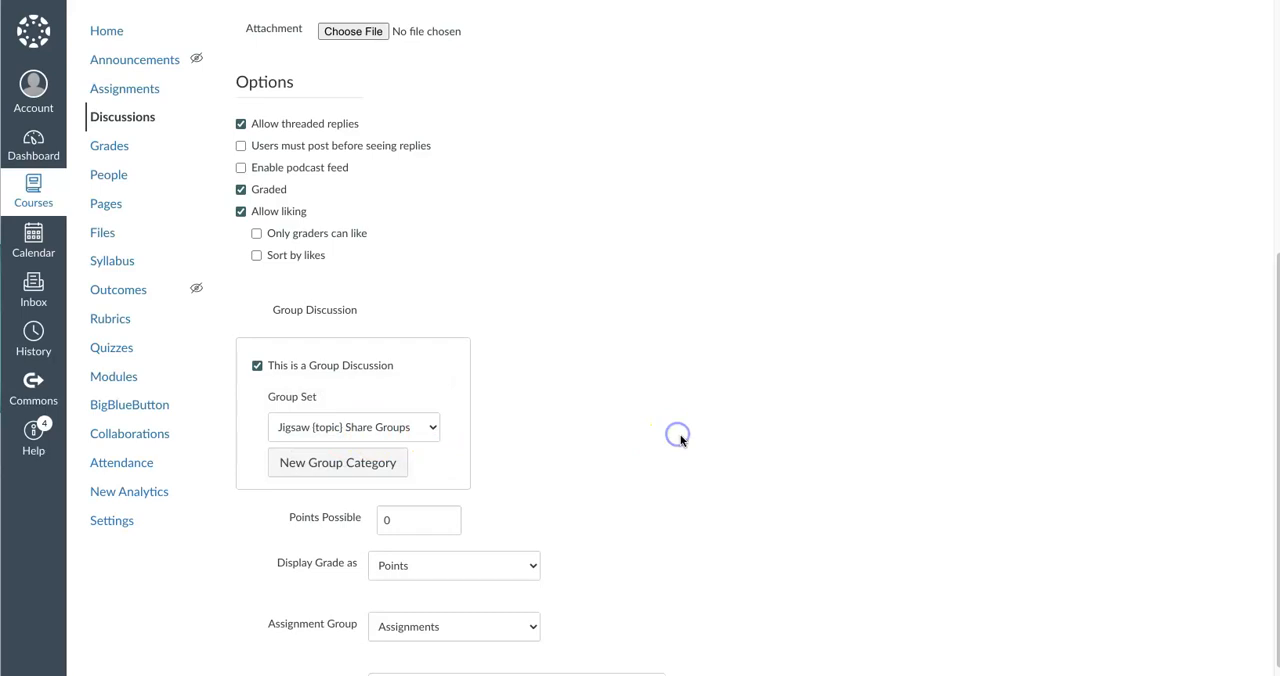
scroll(677, 433, down, 3)
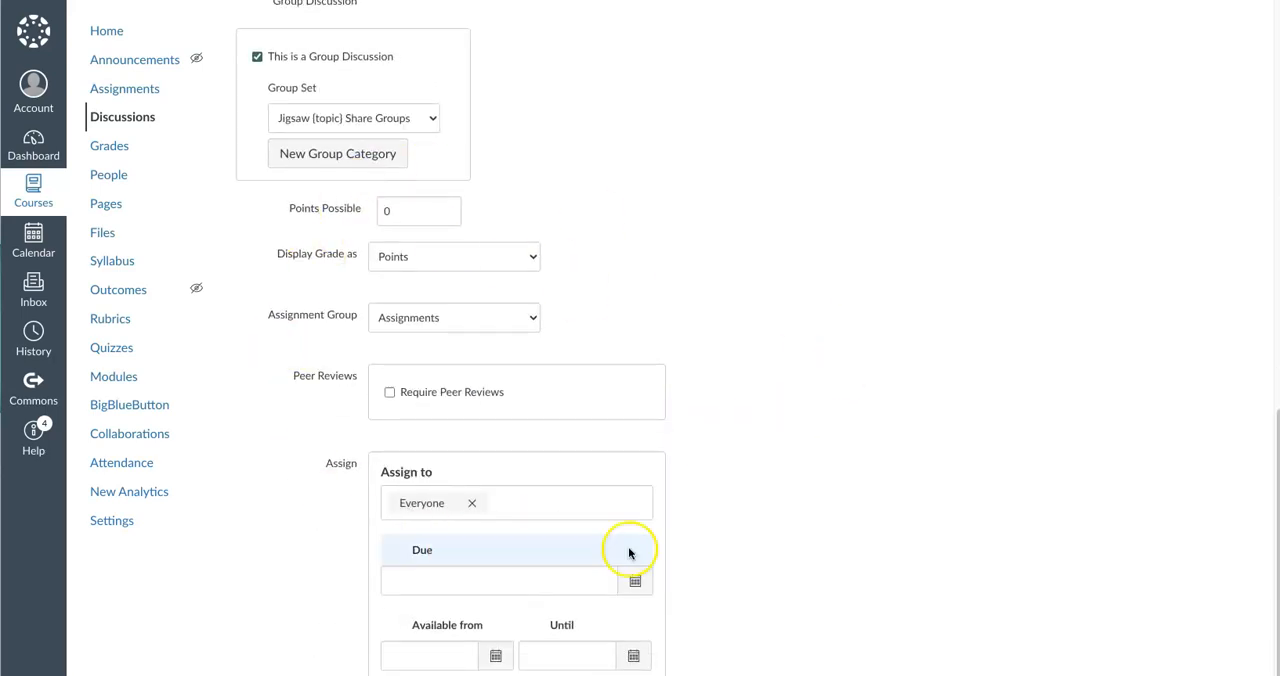
click(1215, 672)
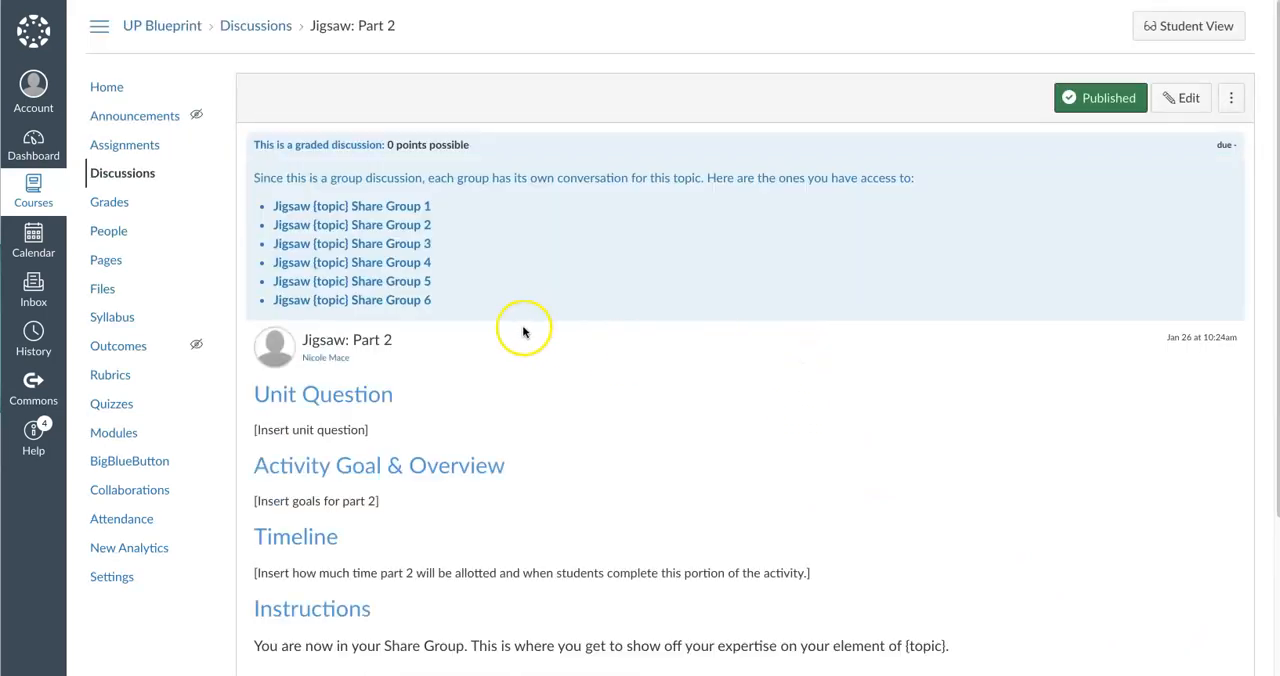
click(112, 432)
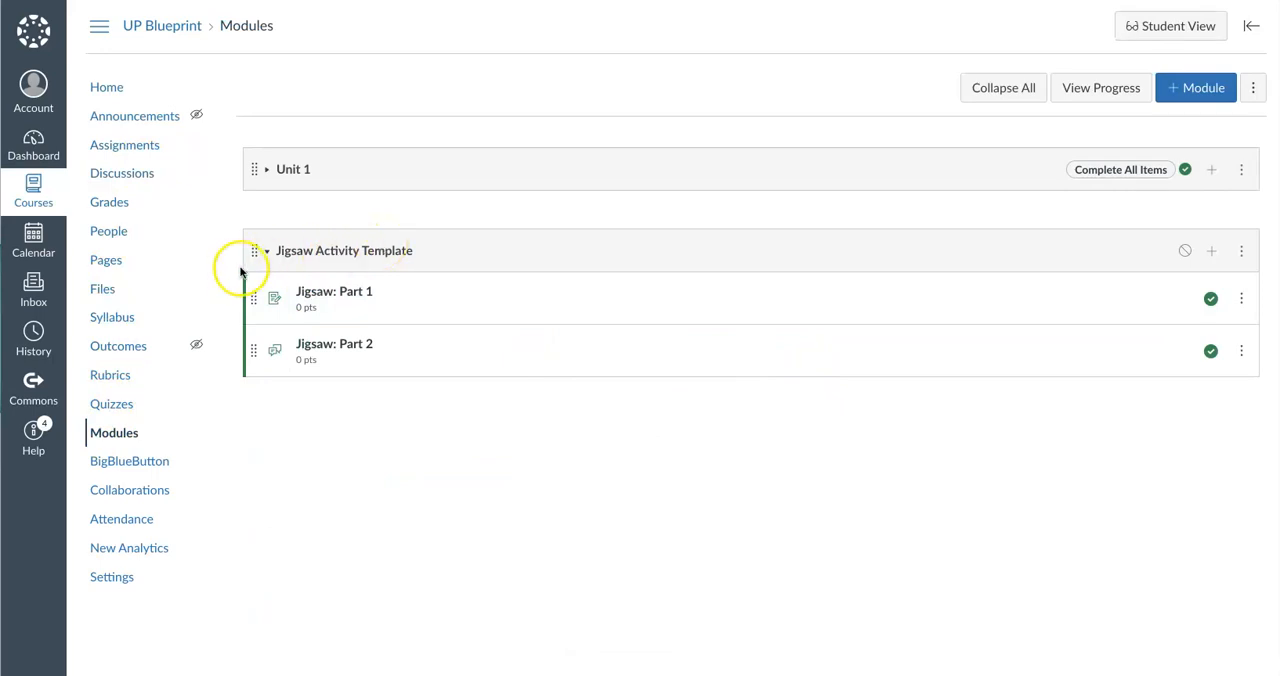
click(485, 218)
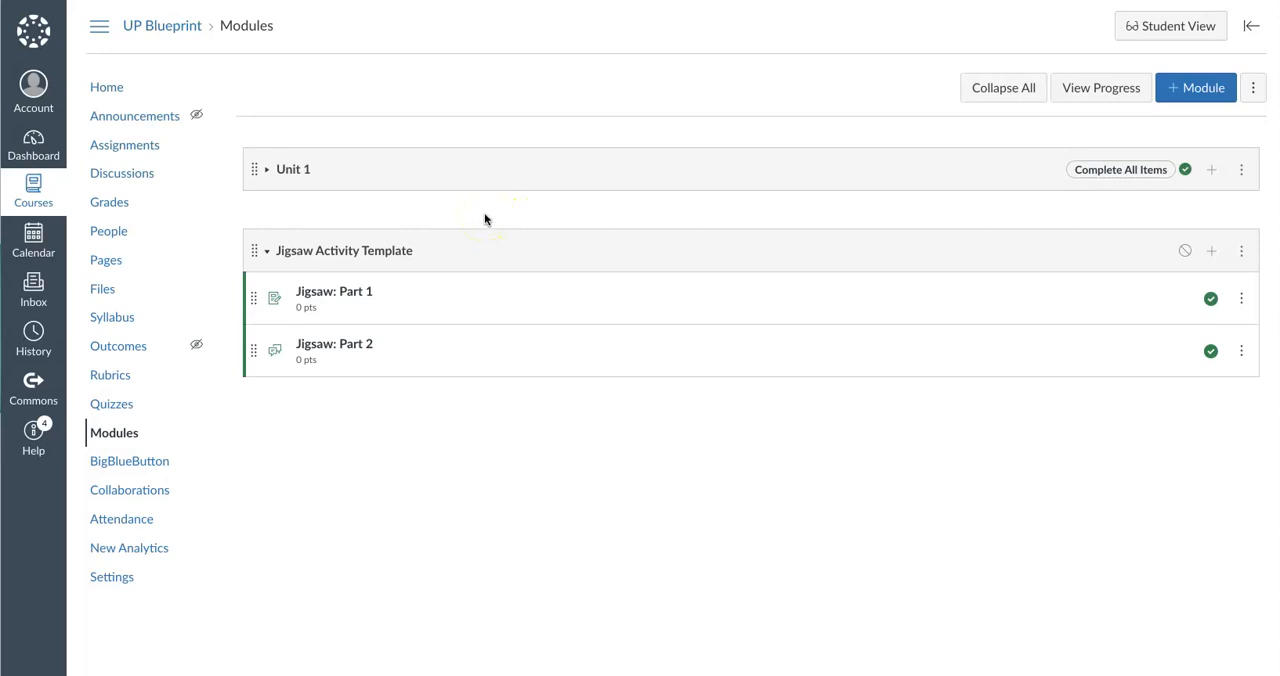